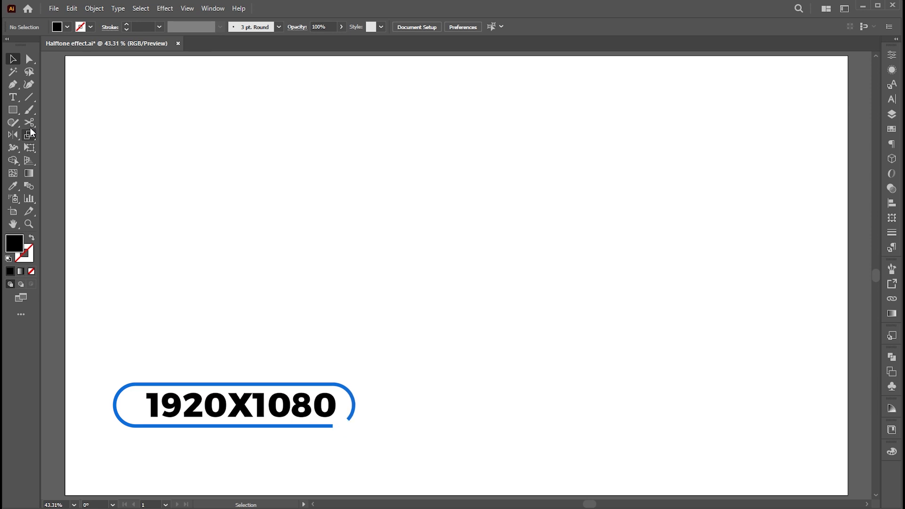
# Create a text object with a larger font size and replace the placeholder with a capital H
pyautogui.click(13, 98)
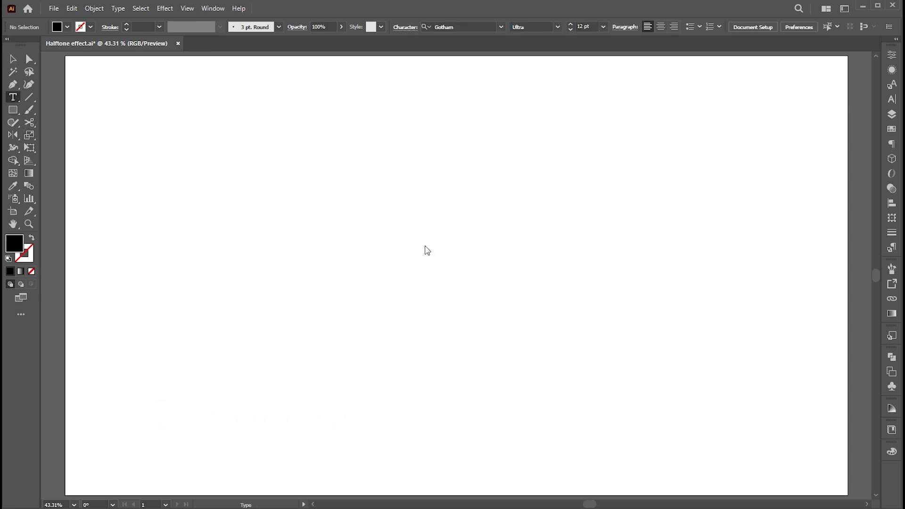
pyautogui.click(424, 248)
pyautogui.click(506, 26)
pyautogui.scroll(20, 513, 27)
pyautogui.scroll(20, 513, 27)
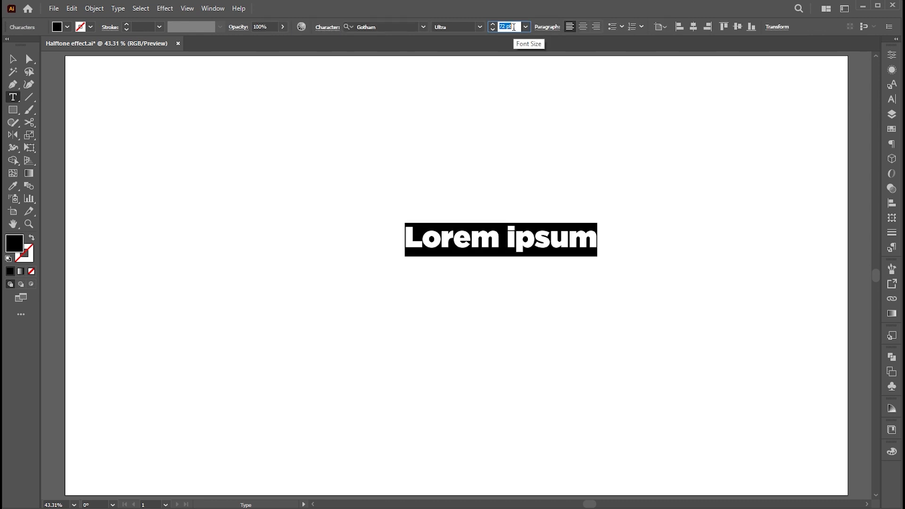
pyautogui.click(507, 244)
pyautogui.hotkey('ctrl', 'a')
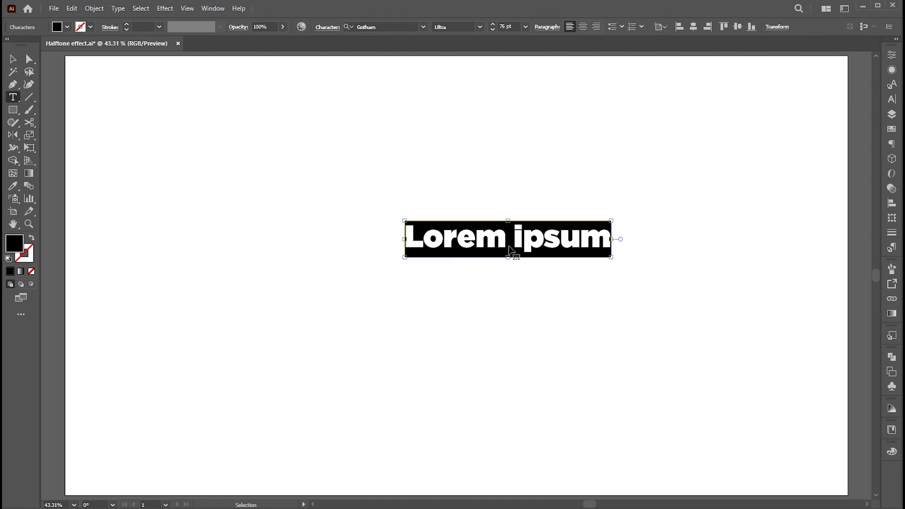
pyautogui.write('H')
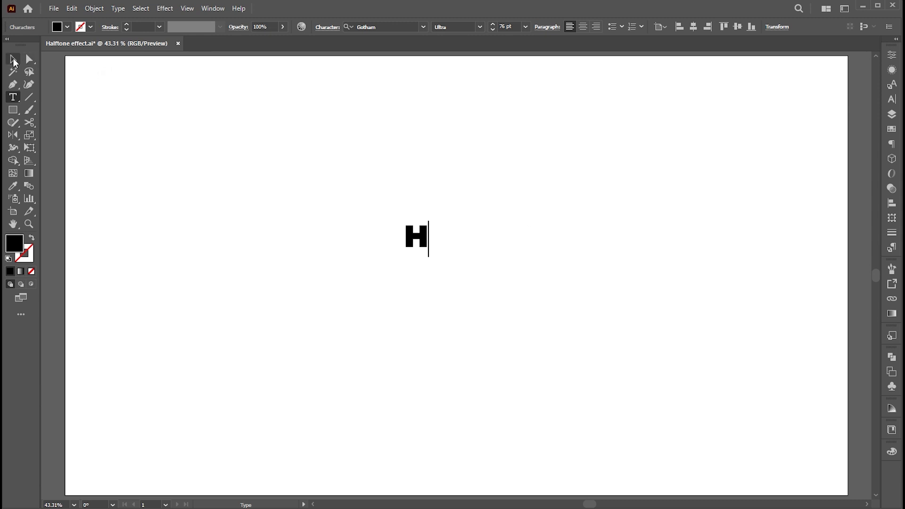
# Scale the Gotham Ultra H up to about 380.9 pt and move it left
pyautogui.click(13, 60)
pyautogui.click(370, 27)
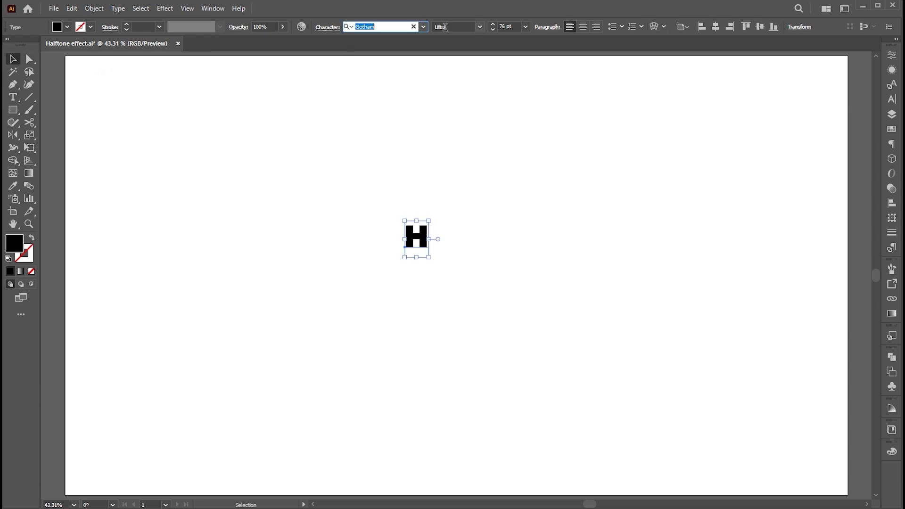
pyautogui.click(449, 28)
pyautogui.moveTo(433, 262); pyautogui.dragTo(477, 329)
pyautogui.moveTo(462, 256); pyautogui.dragTo(355, 265)
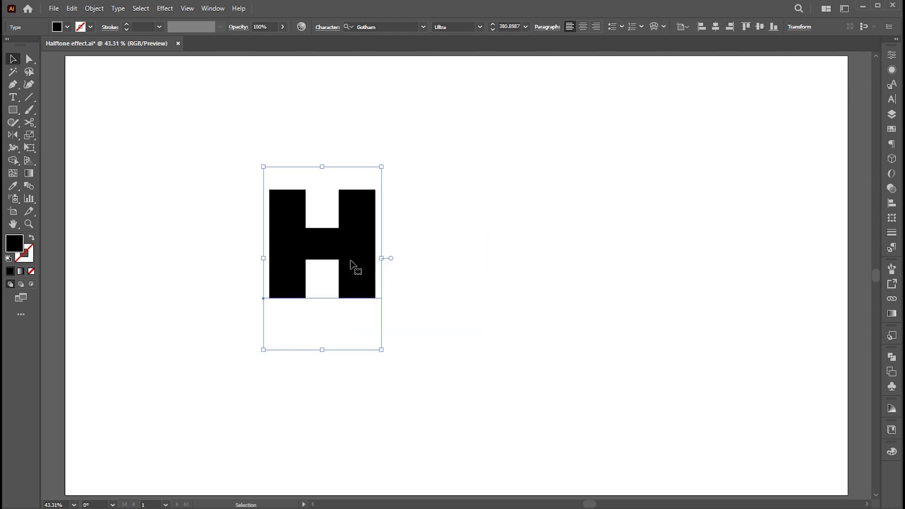
# Remove the H's character fill and add a new black fill through the Appearance panel
pyautogui.click(31, 272)
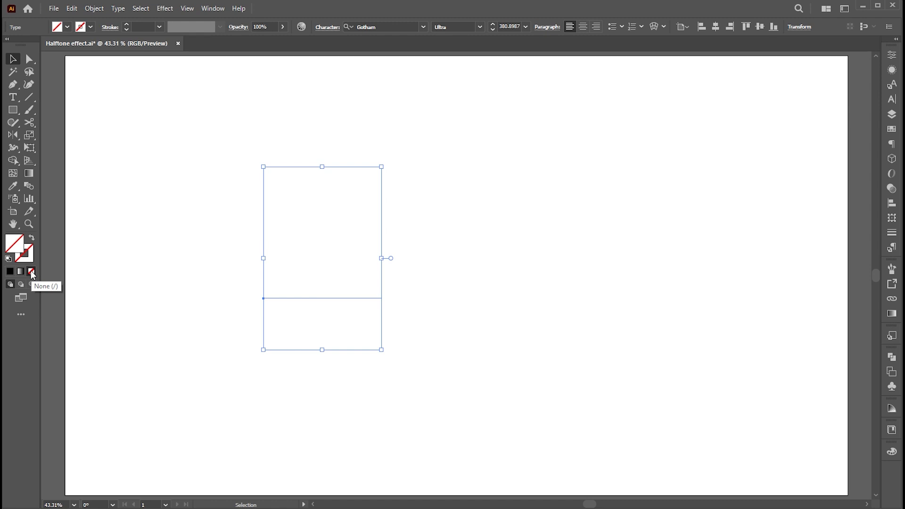
pyautogui.click(892, 70)
pyautogui.click(215, 8)
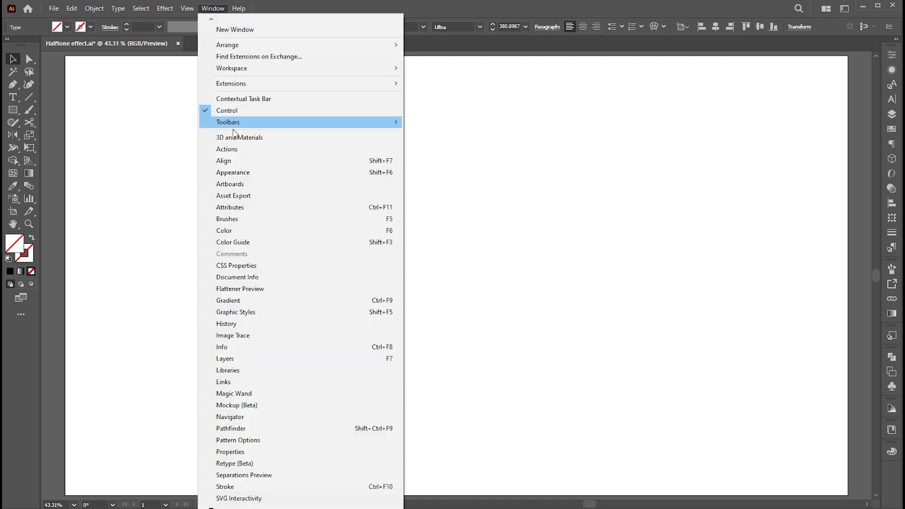
pyautogui.click(235, 172)
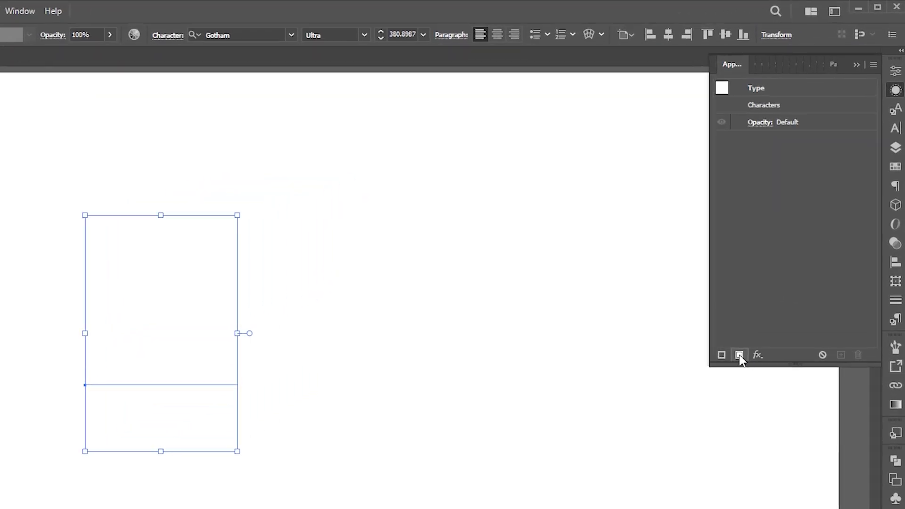
pyautogui.click(740, 356)
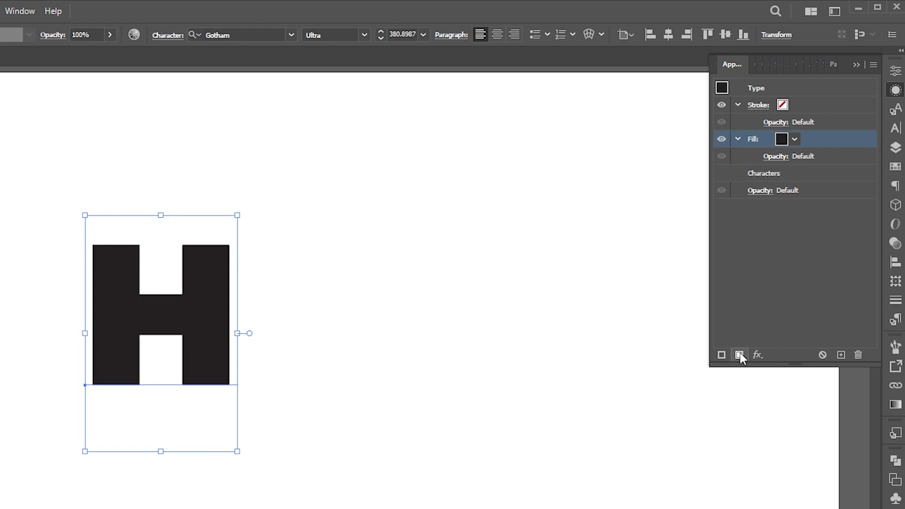
pyautogui.click(794, 138)
pyautogui.click(651, 201)
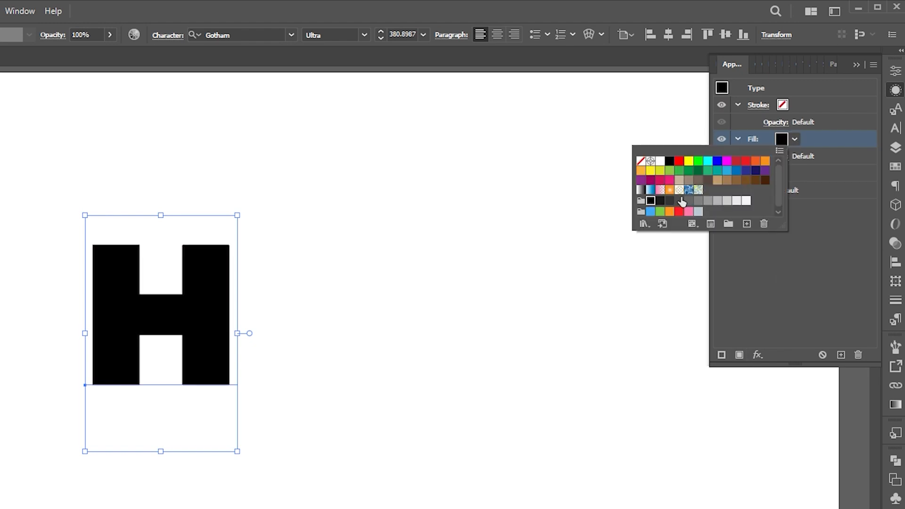
pyautogui.click(780, 243)
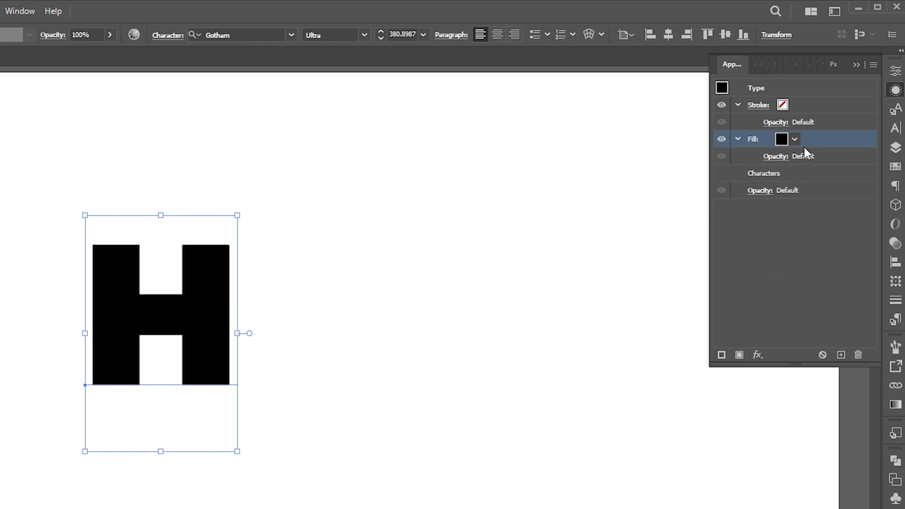
# Float and enlarge the Appearance panel, then select the H's black fill entry
pyautogui.moveTo(732, 64); pyautogui.dragTo(643, 64)
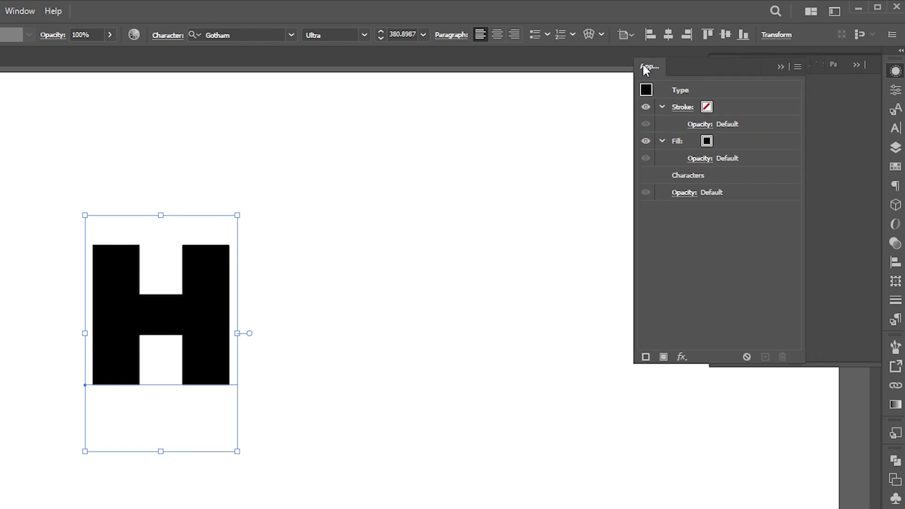
pyautogui.click(856, 62)
pyautogui.moveTo(750, 351); pyautogui.dragTo(781, 426)
pyautogui.click(682, 141)
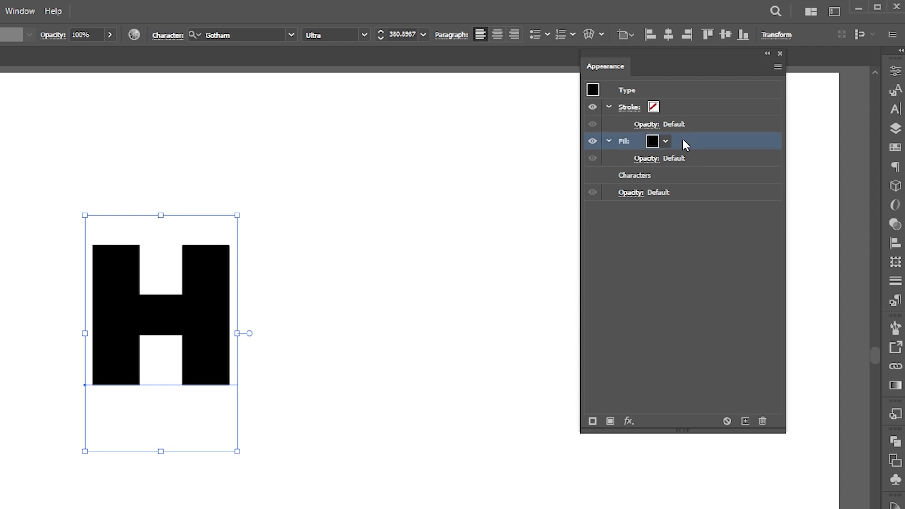
# Duplicate the black fill and make the top copy white
pyautogui.click(745, 420)
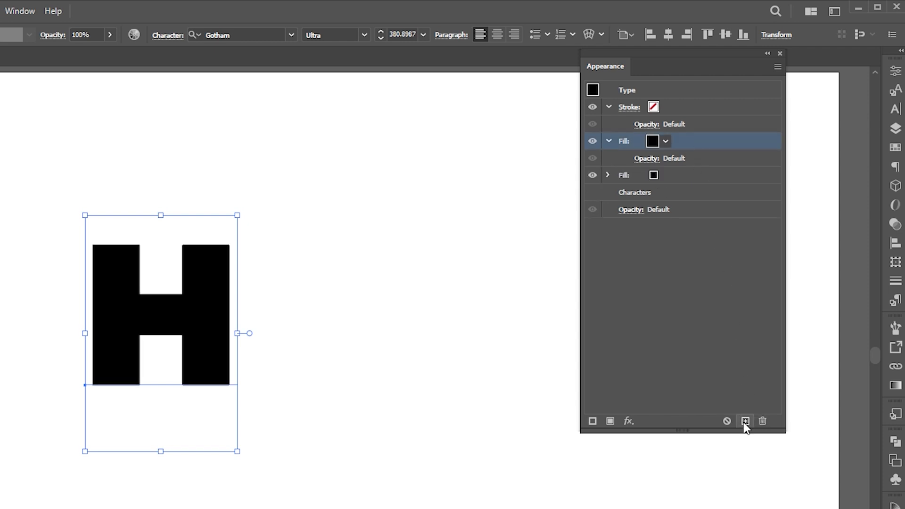
pyautogui.click(659, 143)
pyautogui.click(531, 163)
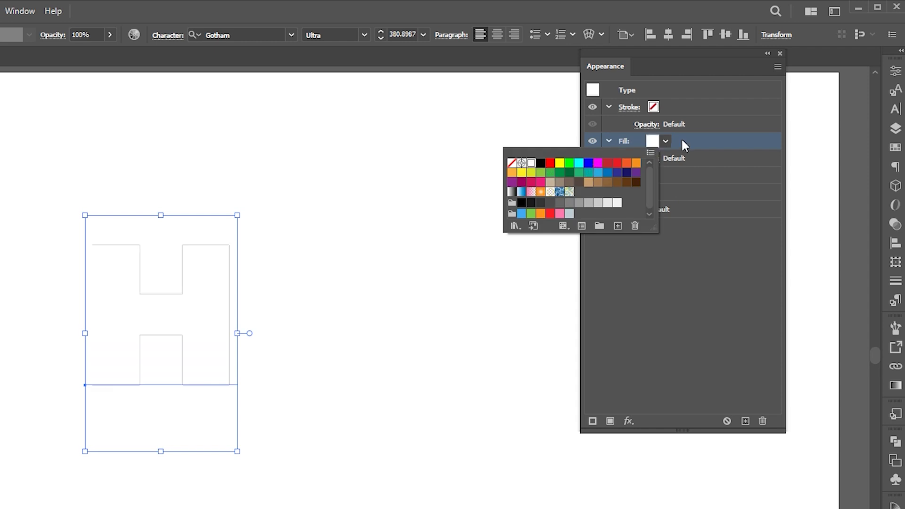
# Inset the white fill with a -4 px Offset Path effect
pyautogui.click(629, 421)
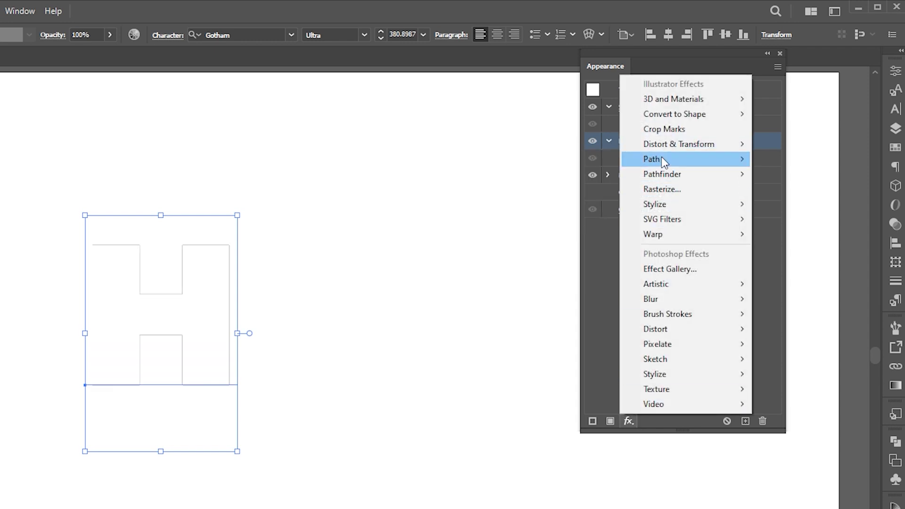
pyautogui.moveTo(661, 156)
pyautogui.click(771, 158)
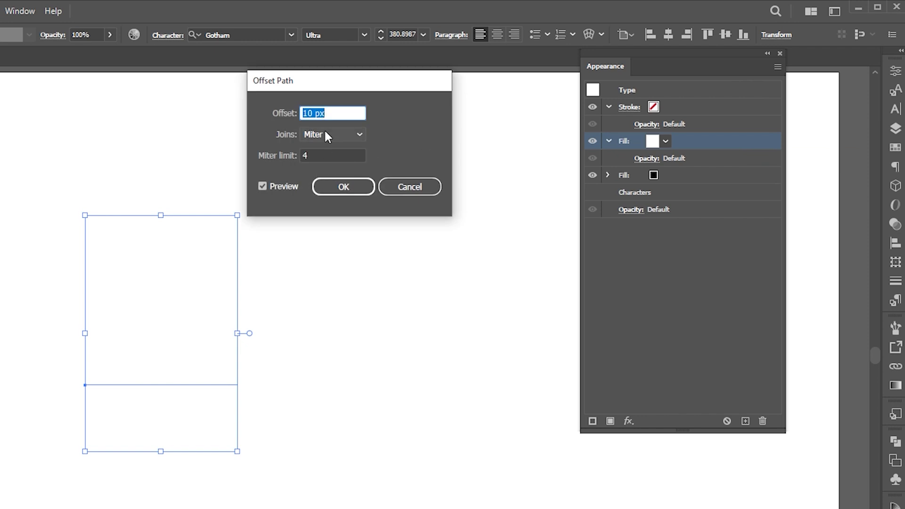
pyautogui.write('7')
pyautogui.press('Down')
pyautogui.press('Down')
pyautogui.press('Down')
pyautogui.press('Down')
pyautogui.press('Down')
pyautogui.press('Down')
pyautogui.press('Down')
pyautogui.press('Down')
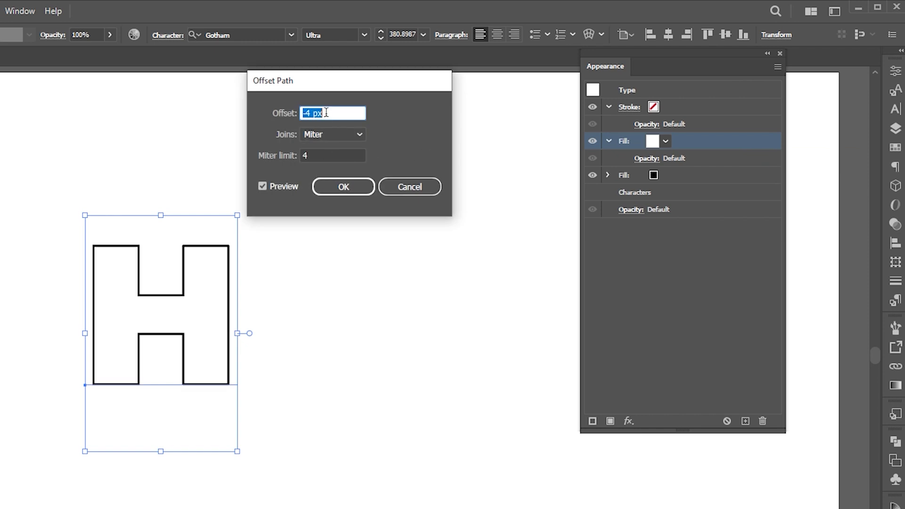
pyautogui.click(352, 192)
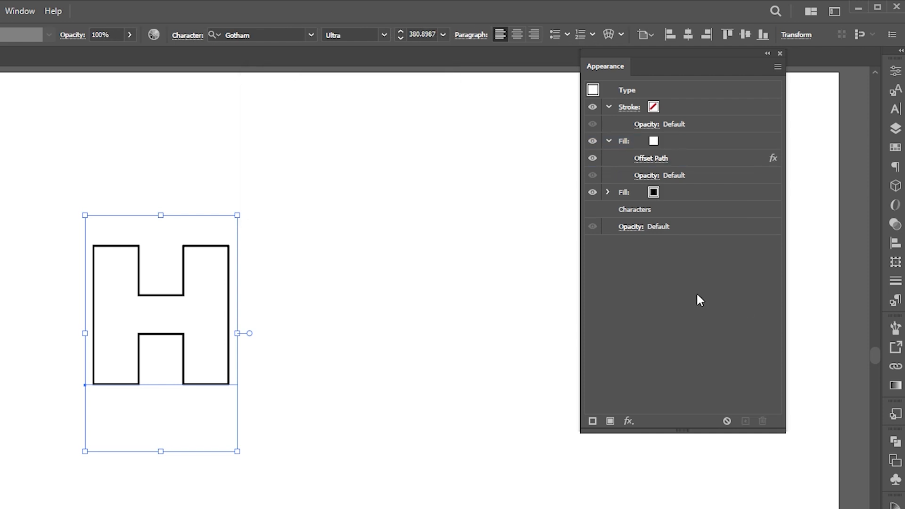
pyautogui.click(679, 194)
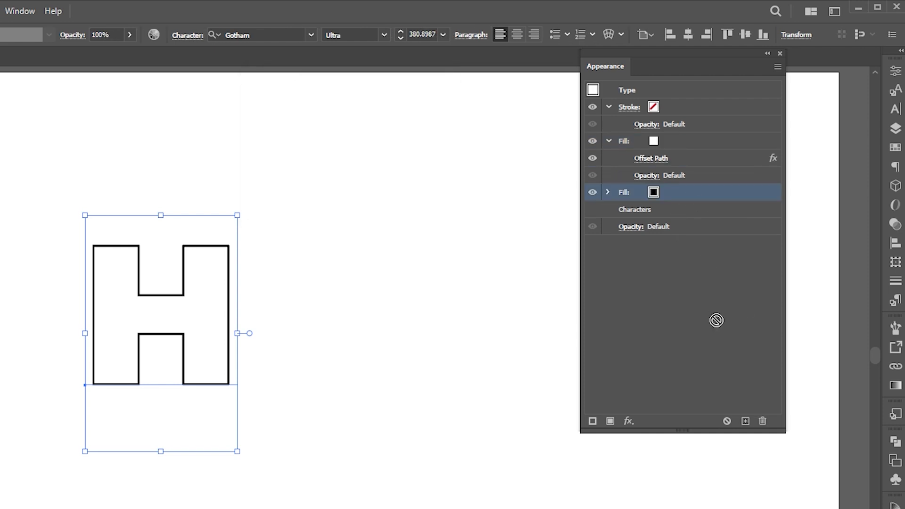
# Duplicate the black fill and add a Transform effect to the lower copy
pyautogui.click(746, 422)
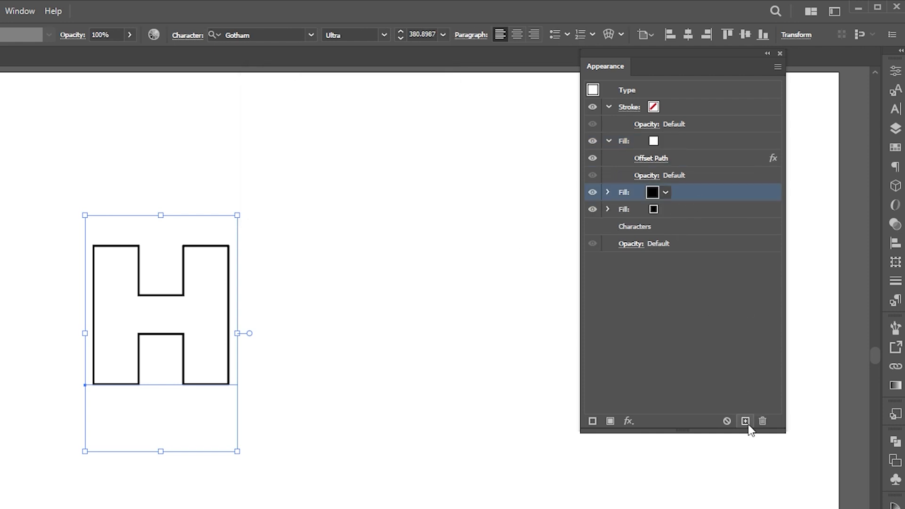
pyautogui.click(679, 210)
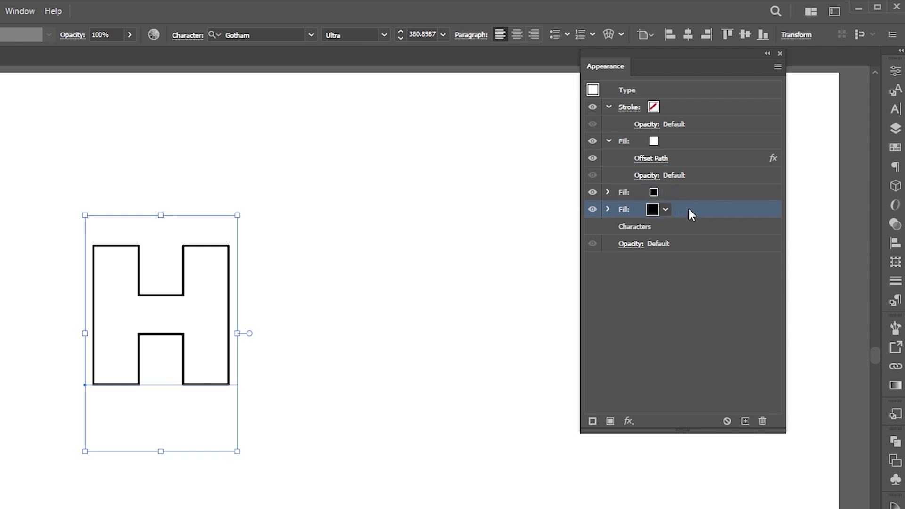
pyautogui.click(627, 421)
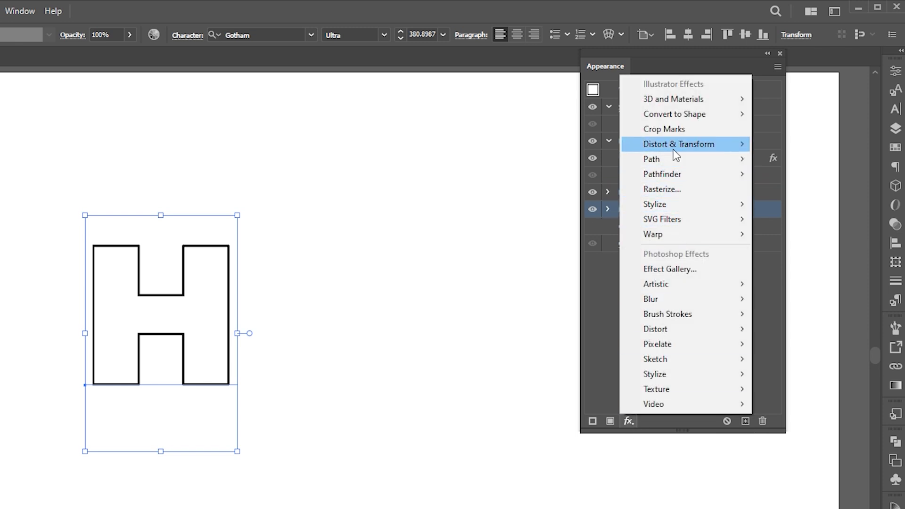
pyautogui.moveTo(679, 144)
pyautogui.click(792, 189)
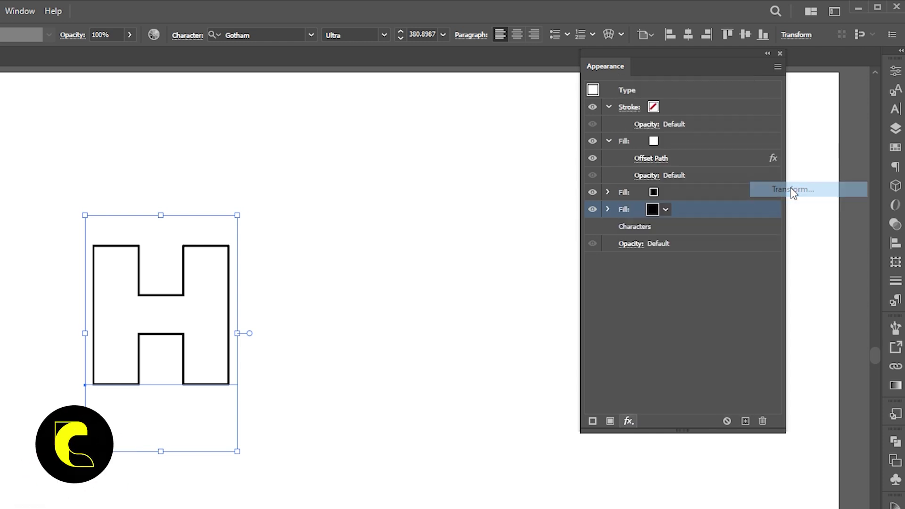
pyautogui.moveTo(642, 113); pyautogui.dragTo(512, 116)
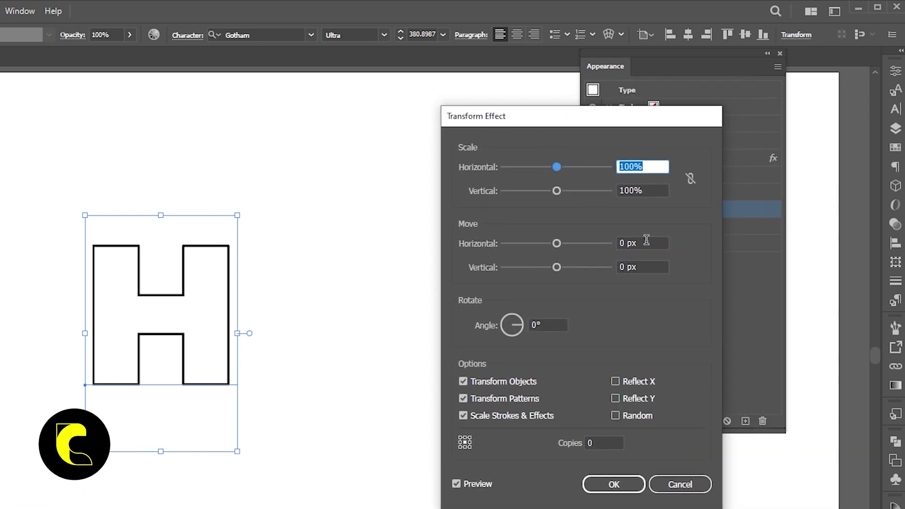
# Set Transform to move 0.28 px horizontally and vertically with 100 copies, and apply
pyautogui.press('Tab')
pyautogui.press('Tab')
pyautogui.write('.25')
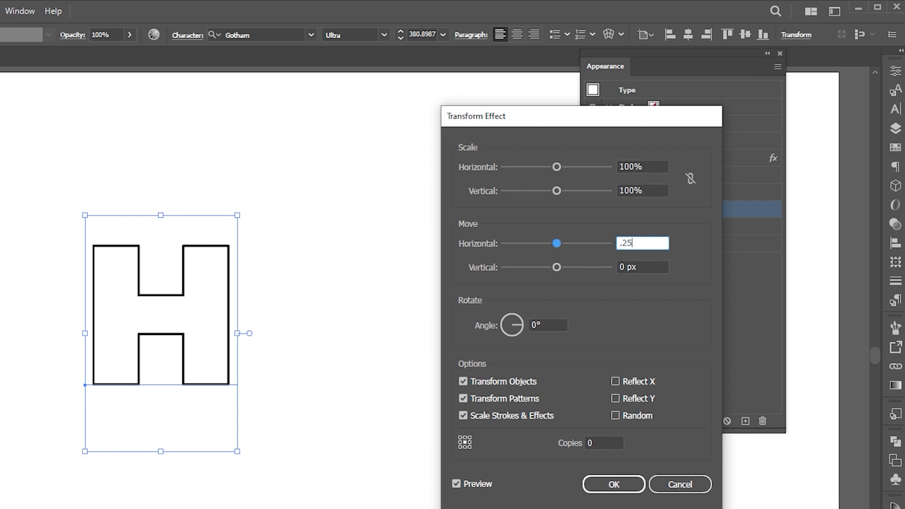
pyautogui.press('Tab')
pyautogui.write('.2')
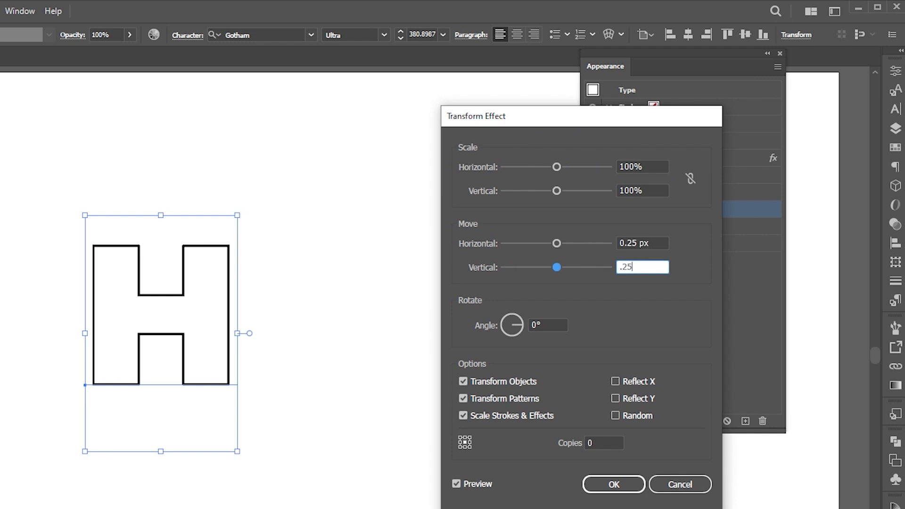
pyautogui.click(593, 442)
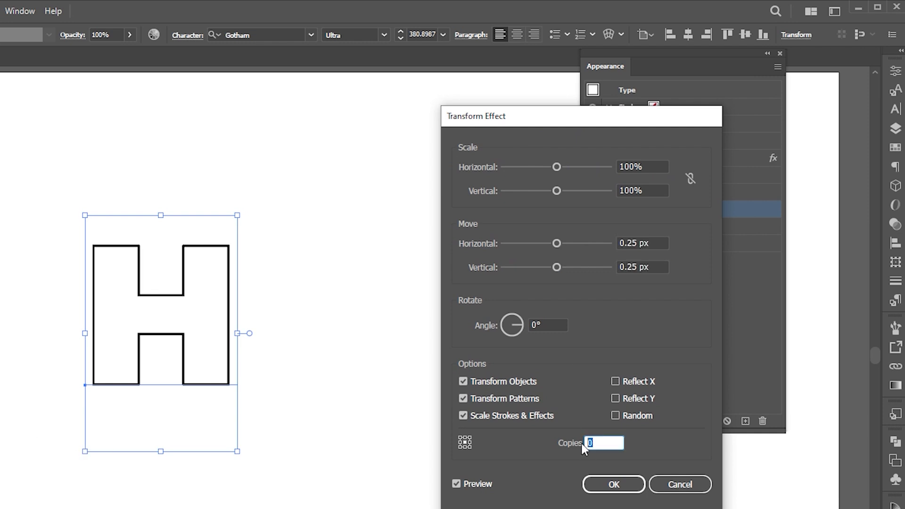
pyautogui.write('100')
pyautogui.click(478, 485)
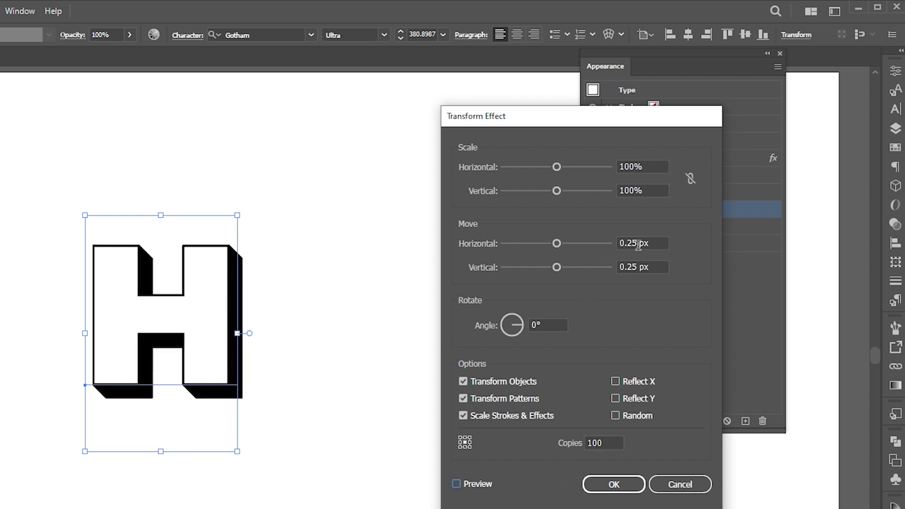
pyautogui.moveTo(653, 243); pyautogui.dragTo(632, 267)
pyautogui.write('88')
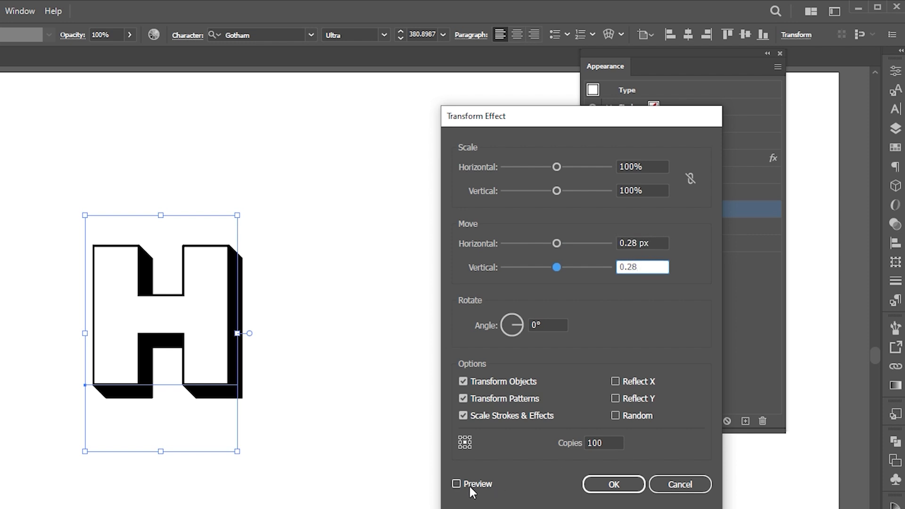
pyautogui.click(470, 487)
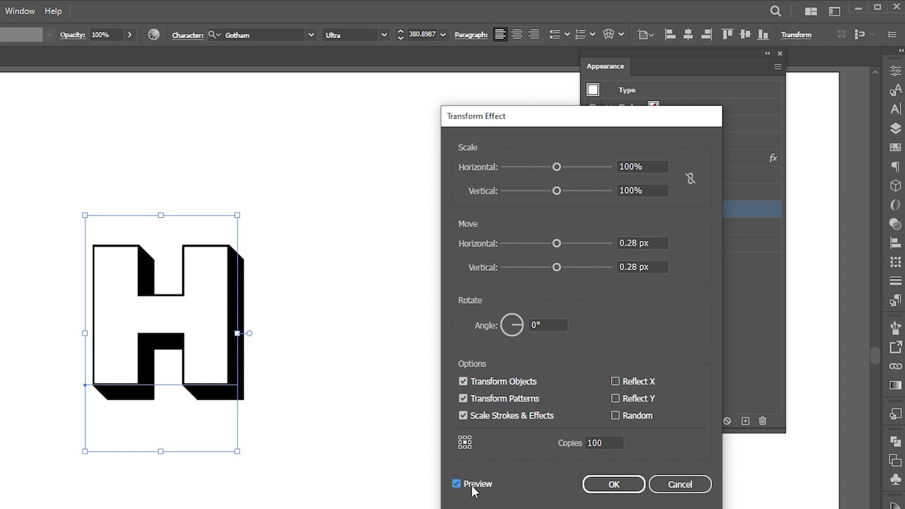
pyautogui.click(613, 484)
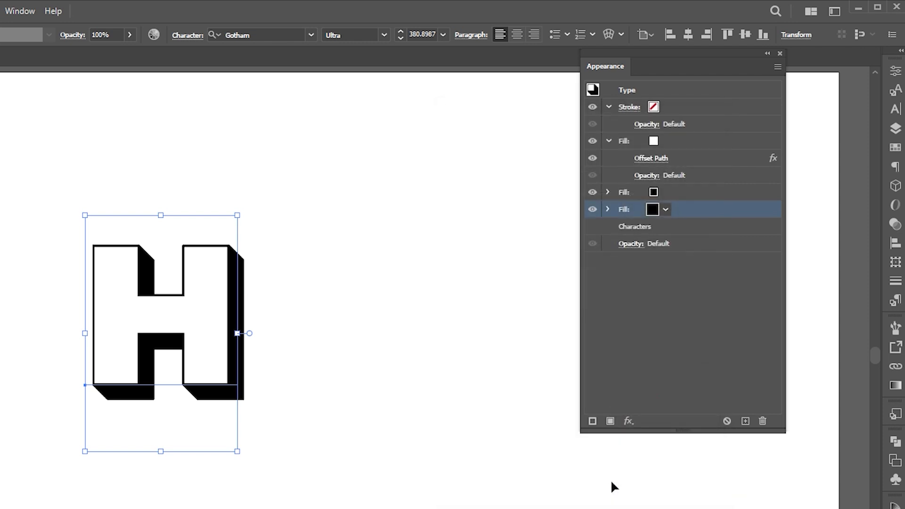
pyautogui.click(686, 145)
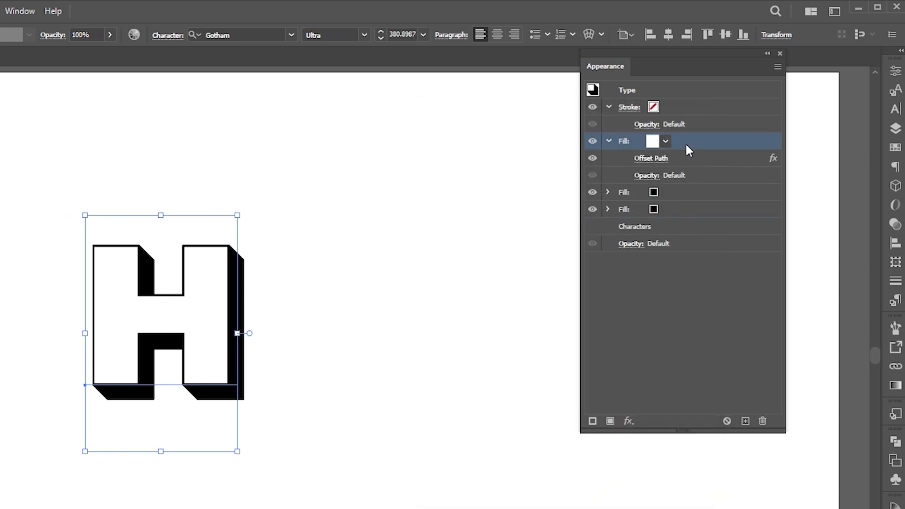
# Duplicate the white fill and make the new copy a white-to-black gradient
pyautogui.click(745, 420)
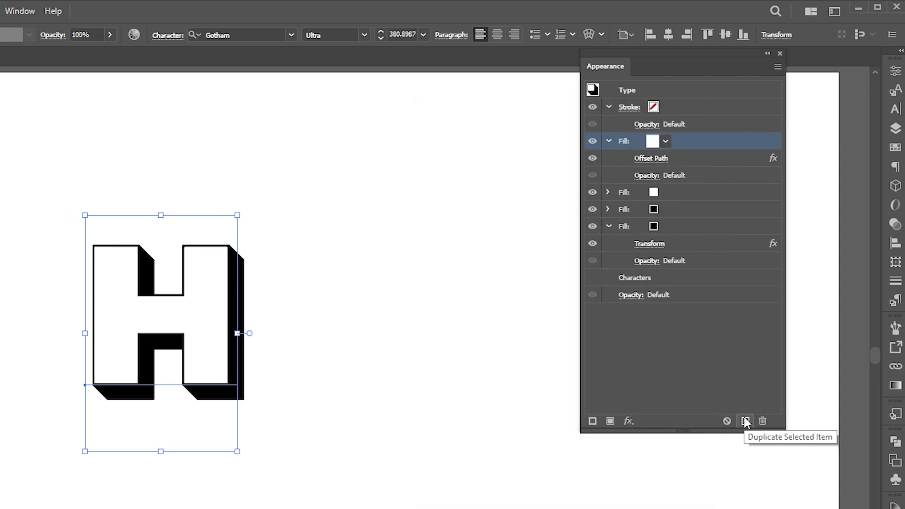
pyautogui.click(654, 142)
pyautogui.click(525, 193)
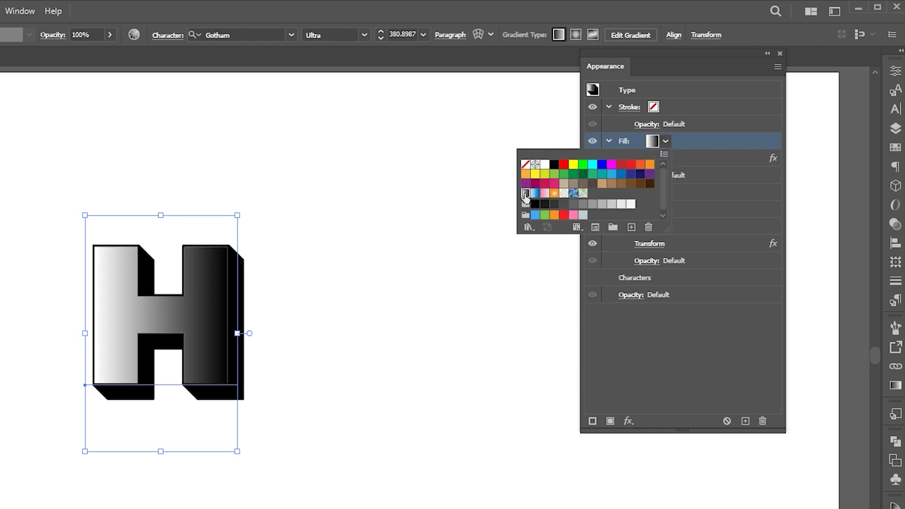
pyautogui.click(629, 421)
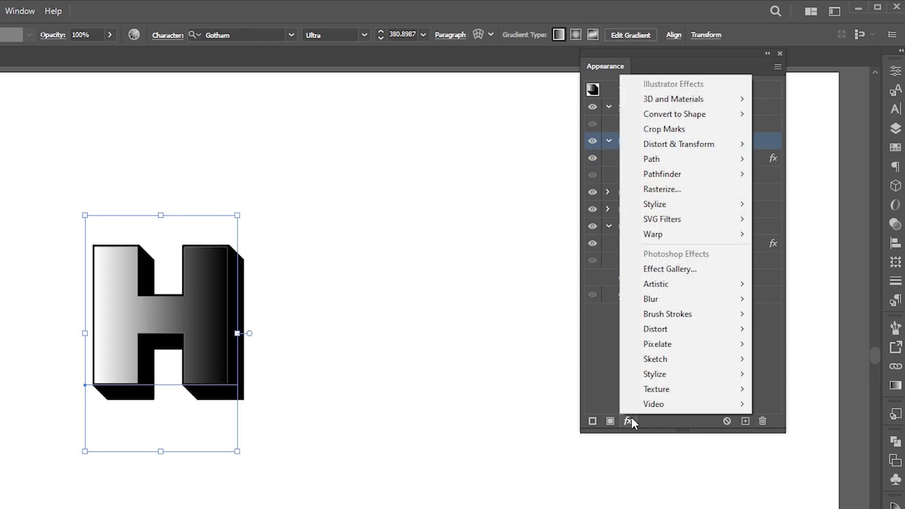
# Add a second -4 px Offset Path to the H's gradient fill
pyautogui.moveTo(679, 165)
pyautogui.click(787, 158)
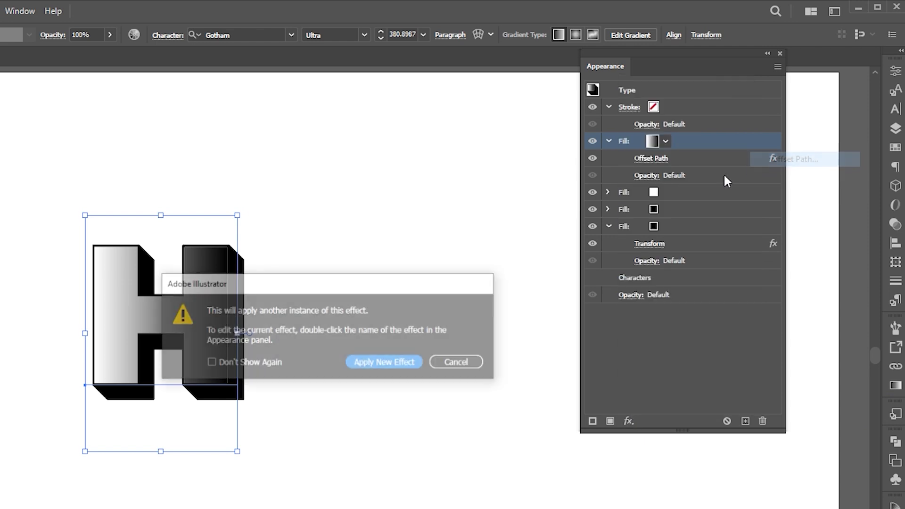
pyautogui.click(381, 363)
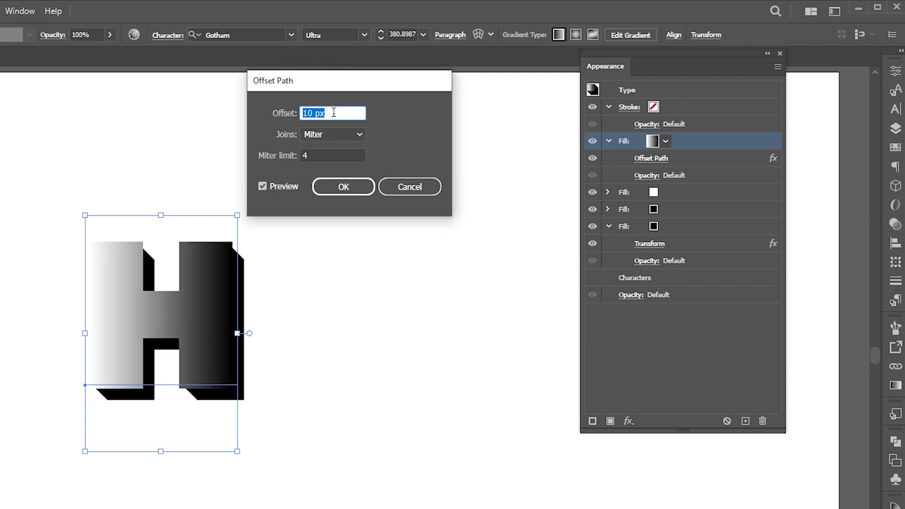
pyautogui.press('Down')
pyautogui.press('Down')
pyautogui.press('Down')
pyautogui.press('Down')
pyautogui.press('Down')
pyautogui.press('Down')
pyautogui.press('Down')
pyautogui.press('Down')
pyautogui.press('Down')
pyautogui.press('Down')
pyautogui.press('Down')
pyautogui.press('Down')
pyautogui.press('Down')
pyautogui.press('Down')
pyautogui.press('Down')
pyautogui.press('Down')
pyautogui.press('Down')
pyautogui.press('Down')
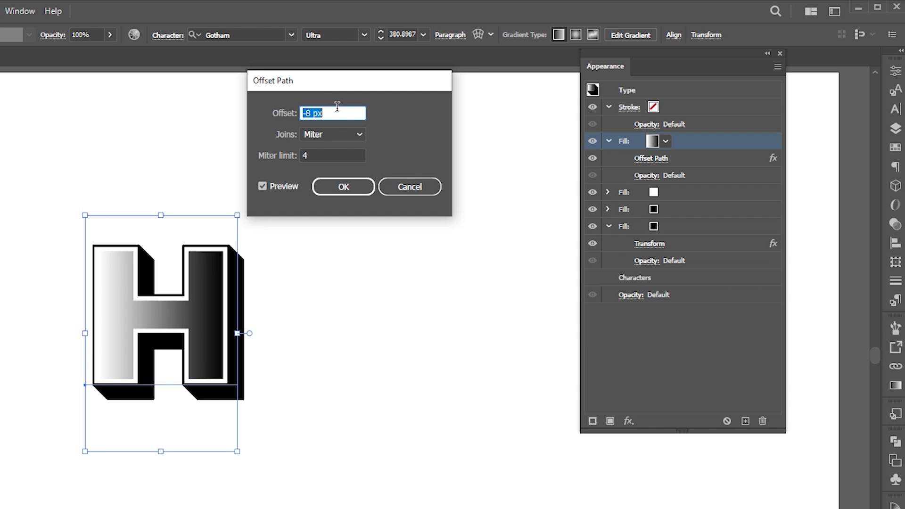
pyautogui.press('Up')
pyautogui.press('Up')
pyautogui.press('Up')
pyautogui.press('Up')
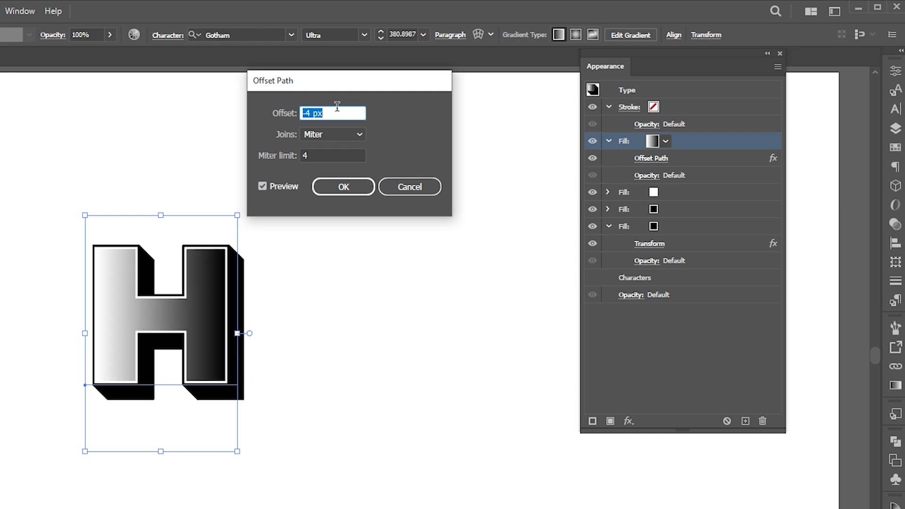
pyautogui.click(346, 186)
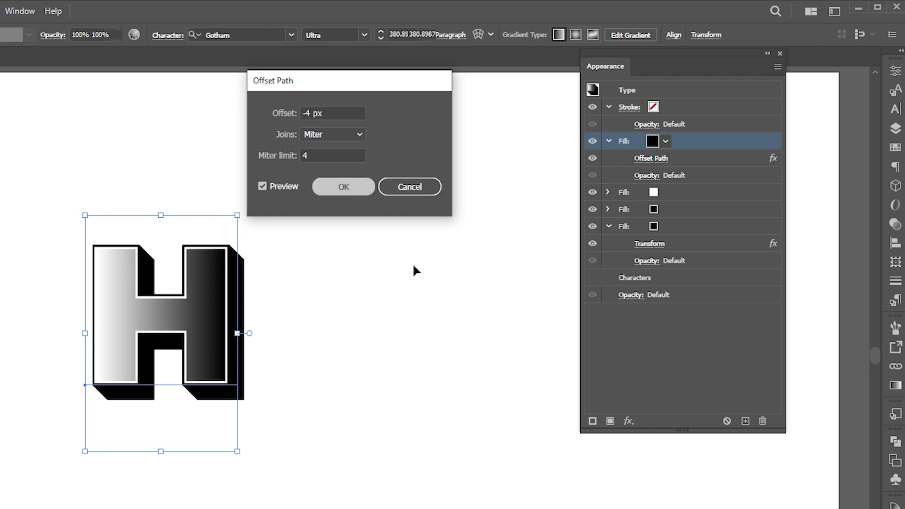
# Set the gradient angle to 90° and reverse it so white sits on top
pyautogui.click(895, 386)
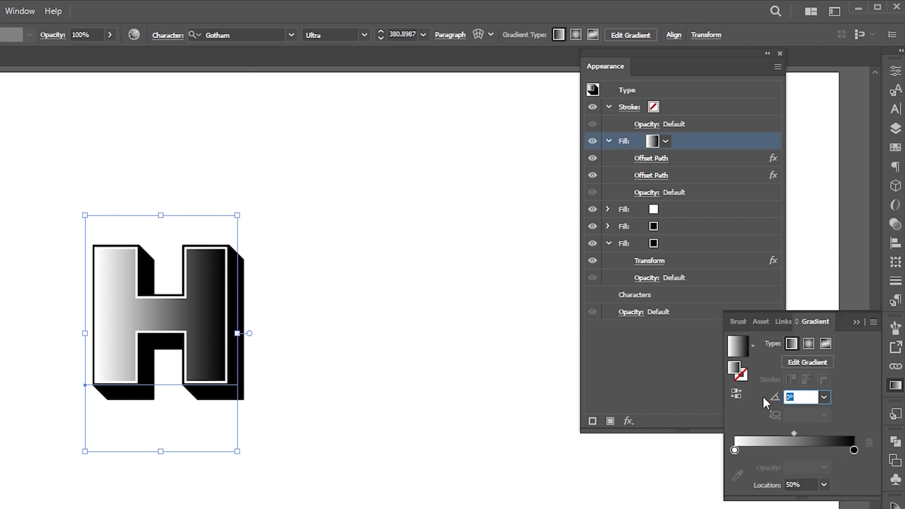
pyautogui.write('90')
pyautogui.press('Return')
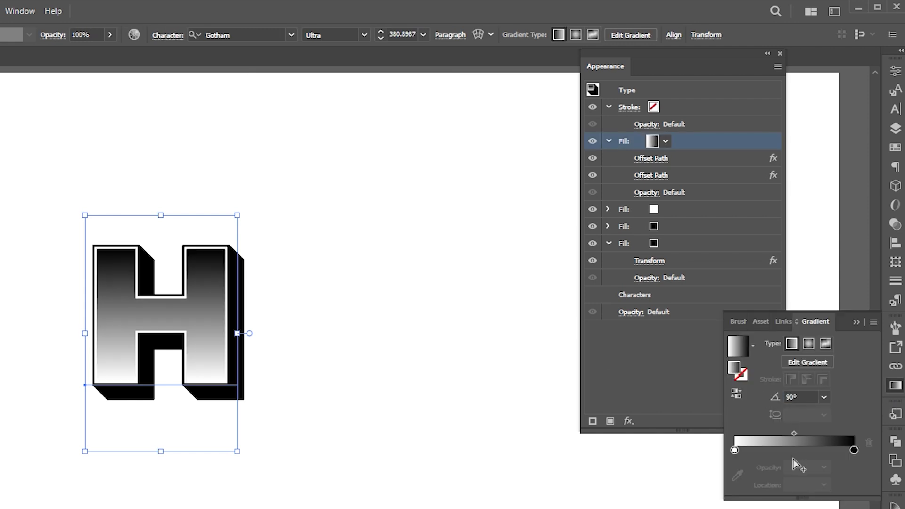
pyautogui.click(738, 396)
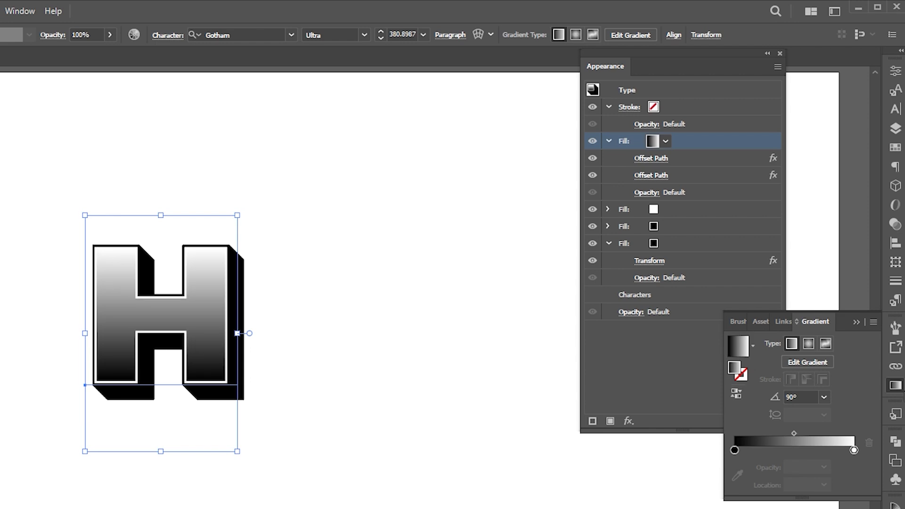
pyautogui.click(859, 323)
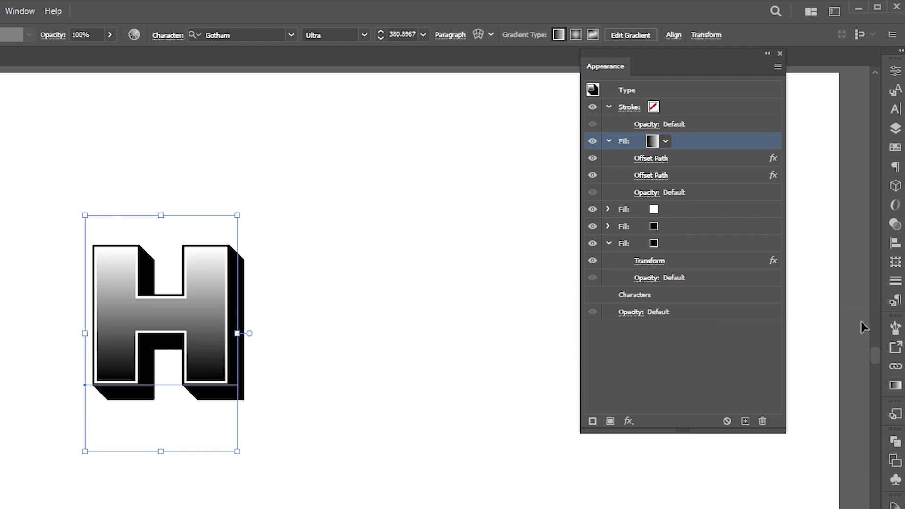
pyautogui.click(629, 422)
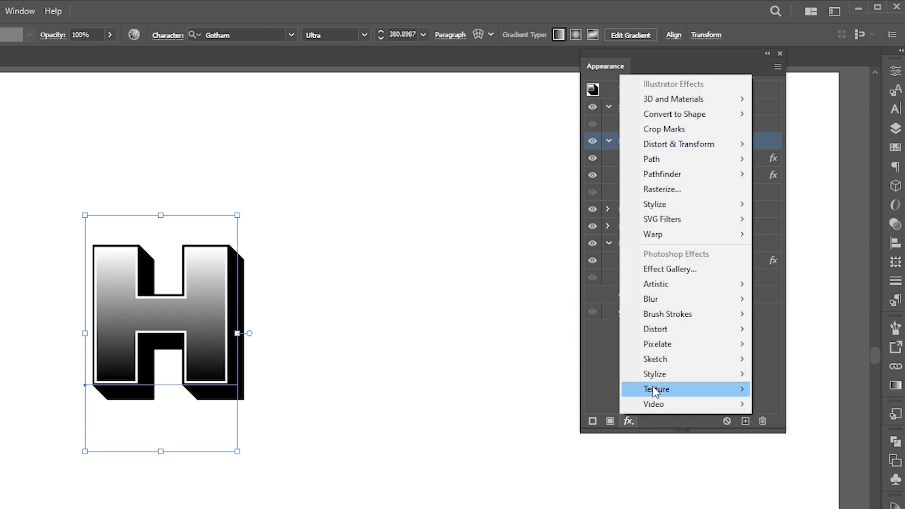
# Apply Color Halftone to the gradient fill with 15 px max radius and 30° channel angles
pyautogui.moveTo(661, 346)
pyautogui.click(793, 344)
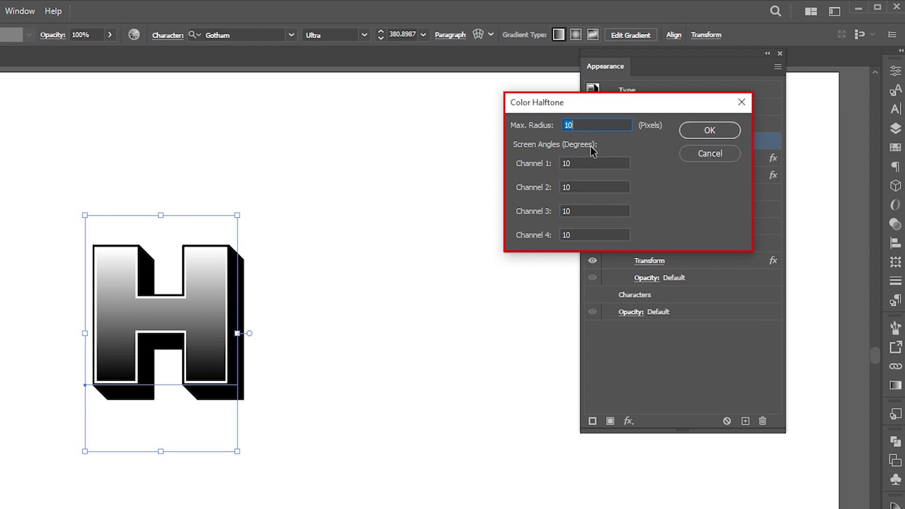
pyautogui.press('Tab')
pyautogui.write('30')
pyautogui.press('Tab')
pyautogui.write('3')
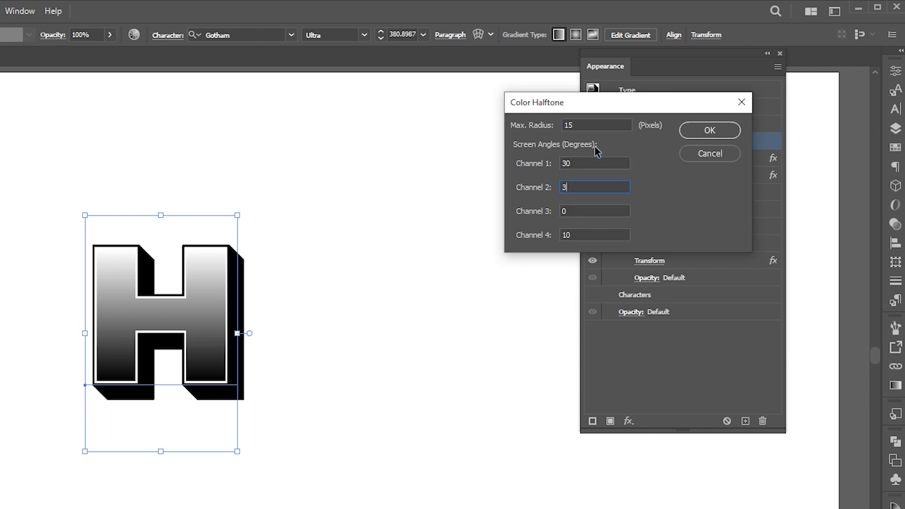
pyautogui.write('0')
pyautogui.press('Tab')
pyautogui.write('30')
pyautogui.click(721, 133)
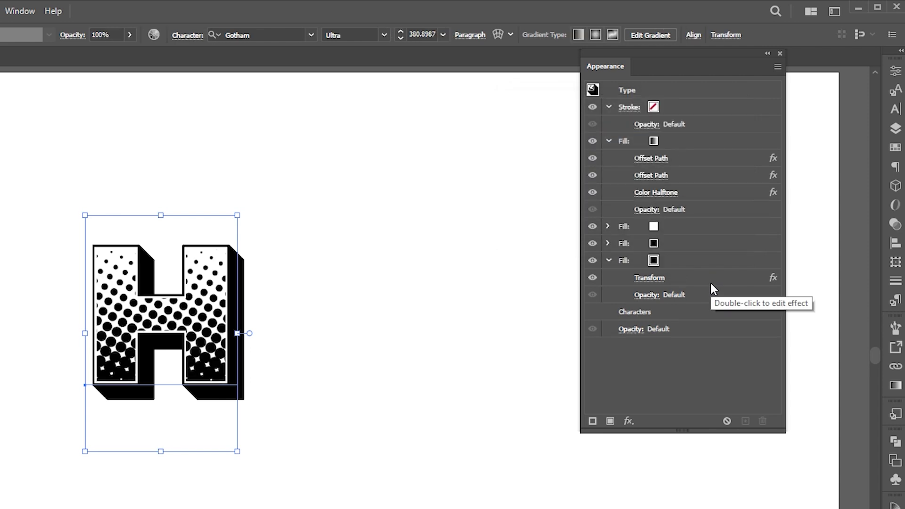
# Re-edit the Color Halftone to a 10 px max radius and 20° channel angles
pyautogui.doubleClick(663, 193)
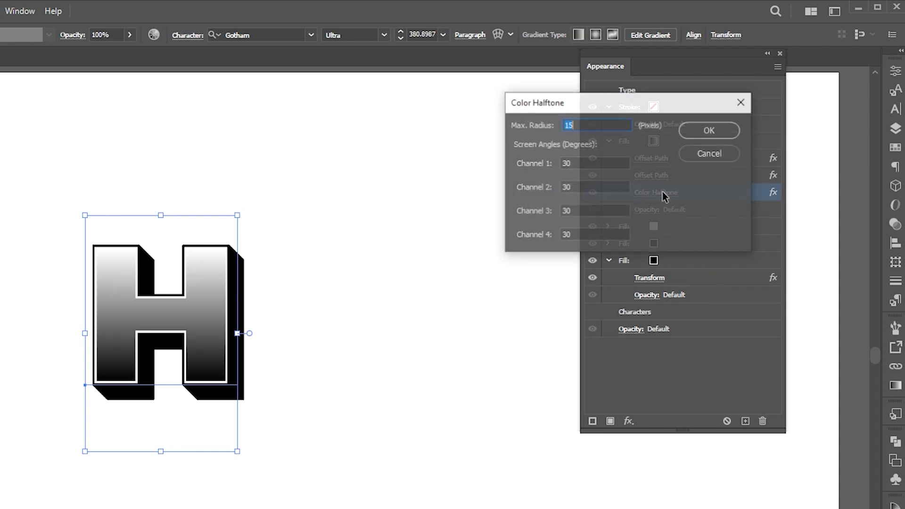
pyautogui.press('Tab')
pyautogui.write('2')
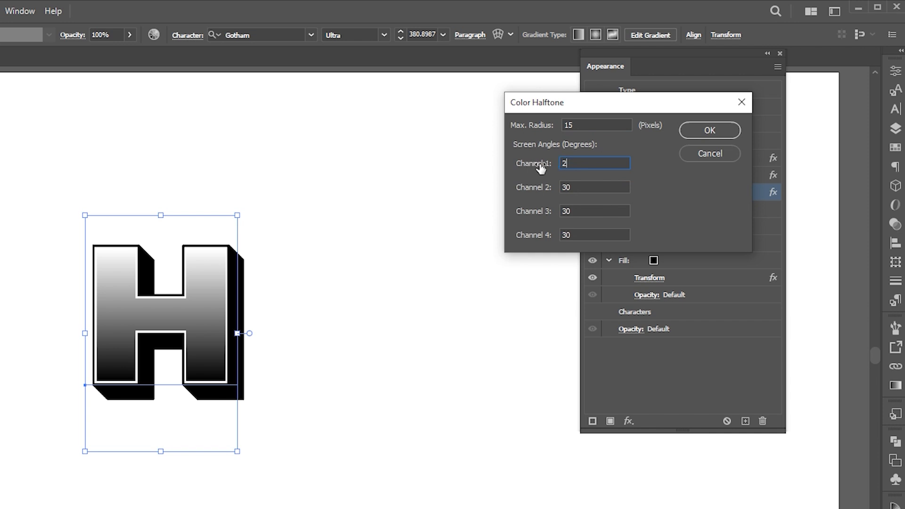
pyautogui.write('0')
pyautogui.press('Tab')
pyautogui.write('20')
pyautogui.press('Tab')
pyautogui.write('10')
pyautogui.click(708, 130)
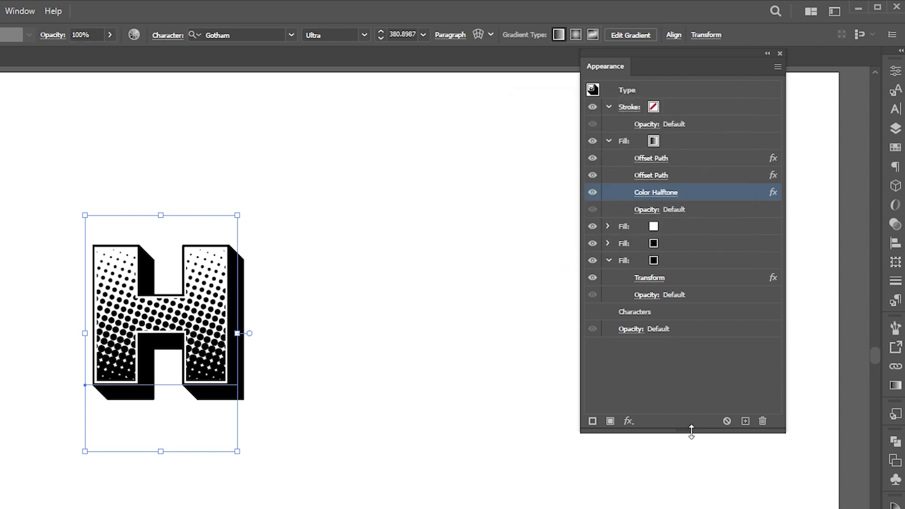
# Add colour stops and shift the midpoint in the Gradient panel to rebalance the dots
pyautogui.click(894, 387)
pyautogui.moveTo(794, 432); pyautogui.dragTo(817, 431)
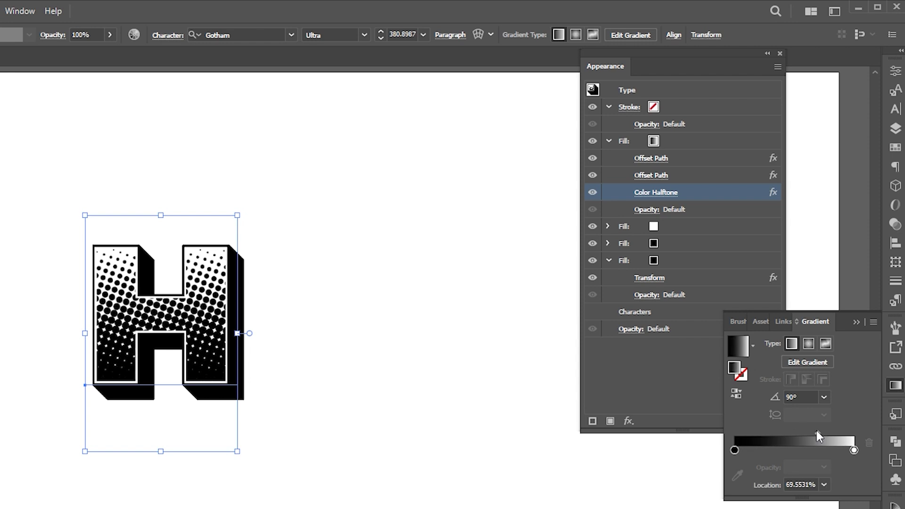
pyautogui.click(767, 451)
pyautogui.click(788, 450)
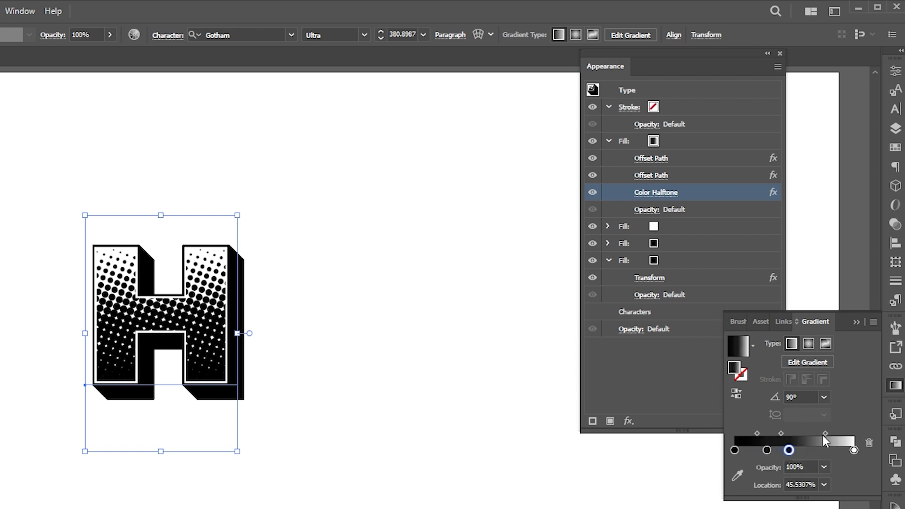
pyautogui.moveTo(824, 434); pyautogui.dragTo(776, 450)
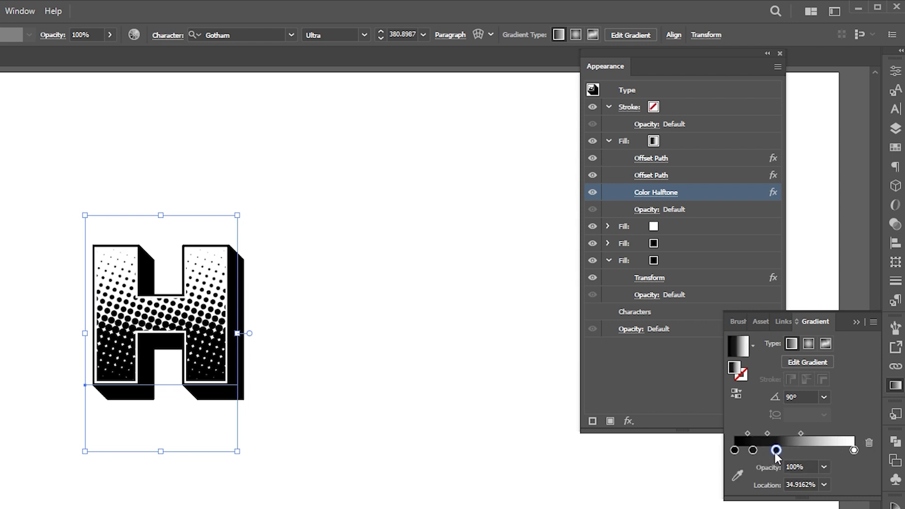
pyautogui.click(855, 322)
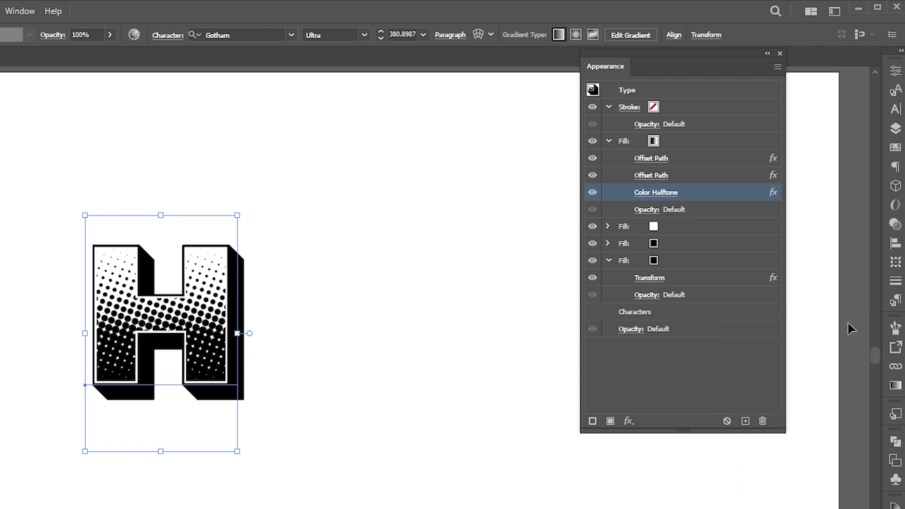
# Redrag the gradient vertically across the H so dots grow toward the bottom, then deselect
pyautogui.click(780, 53)
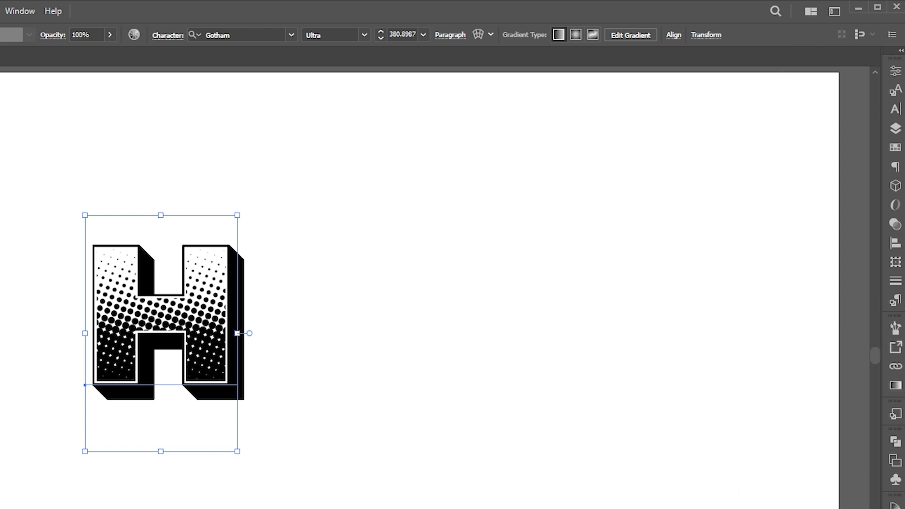
pyautogui.press('g')
pyautogui.moveTo(240, 260)
pyautogui.mouseDown()
pyautogui.moveTo(244, 396)
pyautogui.moveTo(268, 264)
pyautogui.mouseUp()
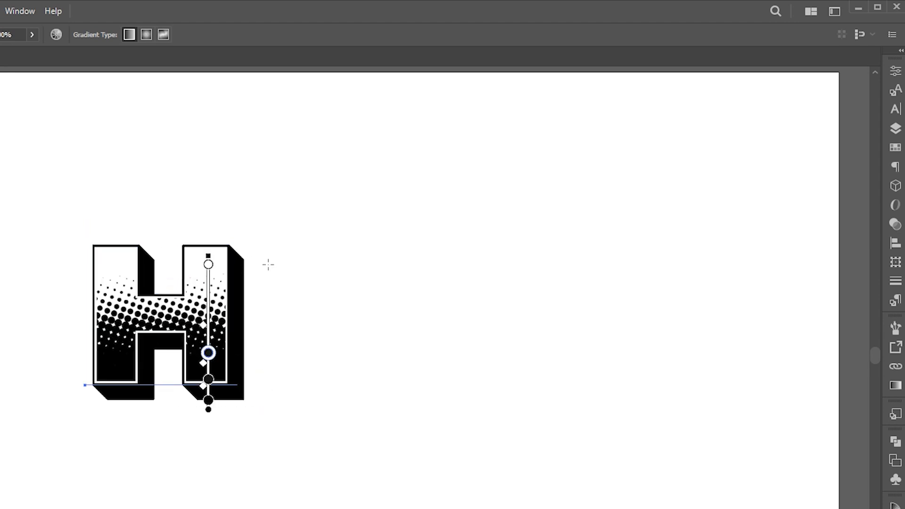
pyautogui.moveTo(134, 404)
pyautogui.mouseDown()
pyautogui.moveTo(269, 250)
pyautogui.moveTo(308, 382)
pyautogui.moveTo(314, 241)
pyautogui.mouseUp()
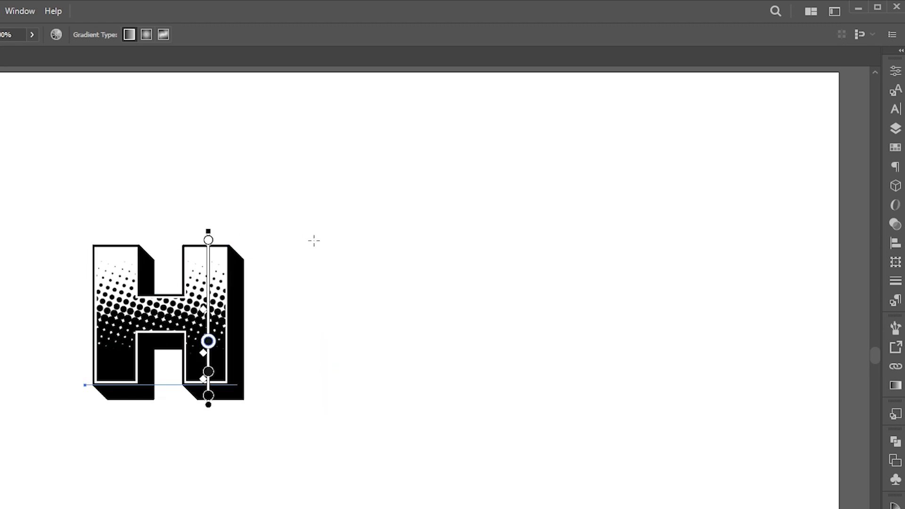
pyautogui.keyDown('ctrl'); pyautogui.click(289, 328); pyautogui.keyUp('ctrl')
pyautogui.keyDown('alt'); pyautogui.click(154, 309); pyautogui.keyUp('alt')
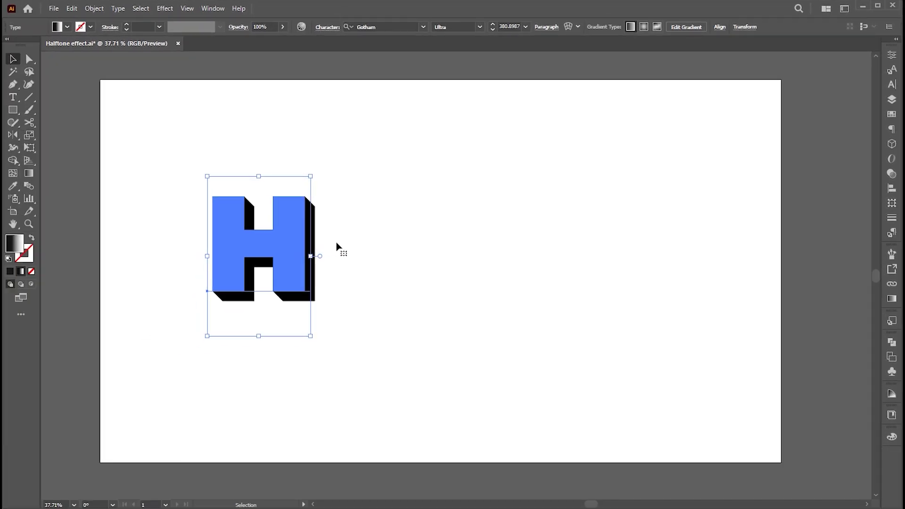
# Extend the H to read HALFTONE, then scale the word down and centre it on the page
pyautogui.press('t')
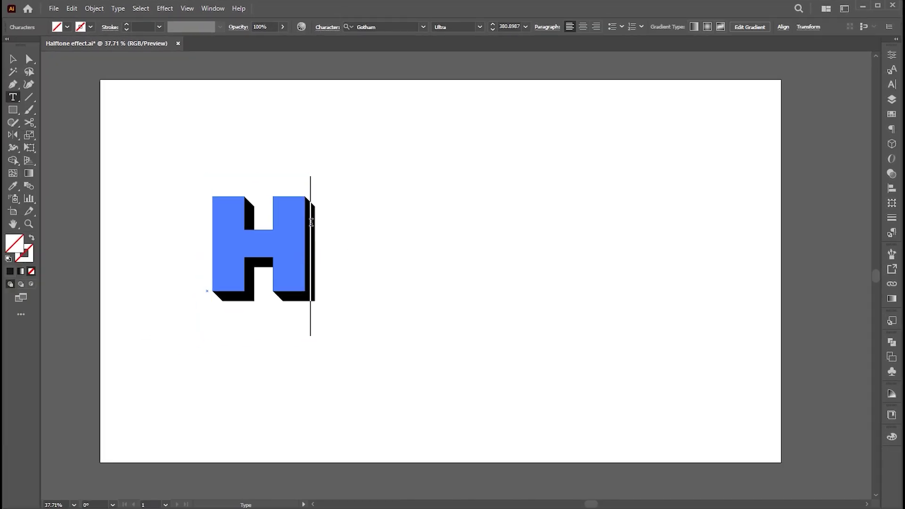
pyautogui.click(336, 238)
pyautogui.write('a')
pyautogui.press('BackSpace')
pyautogui.write('ALF')
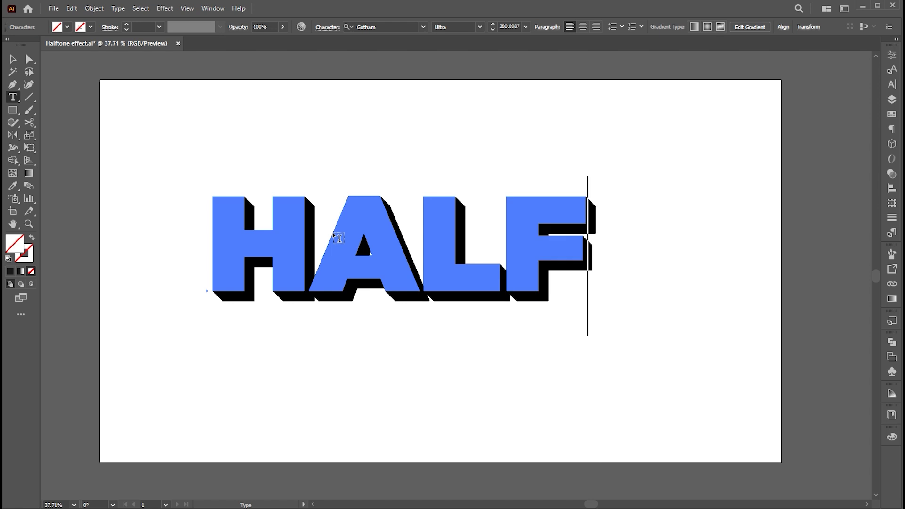
pyautogui.write('TON')
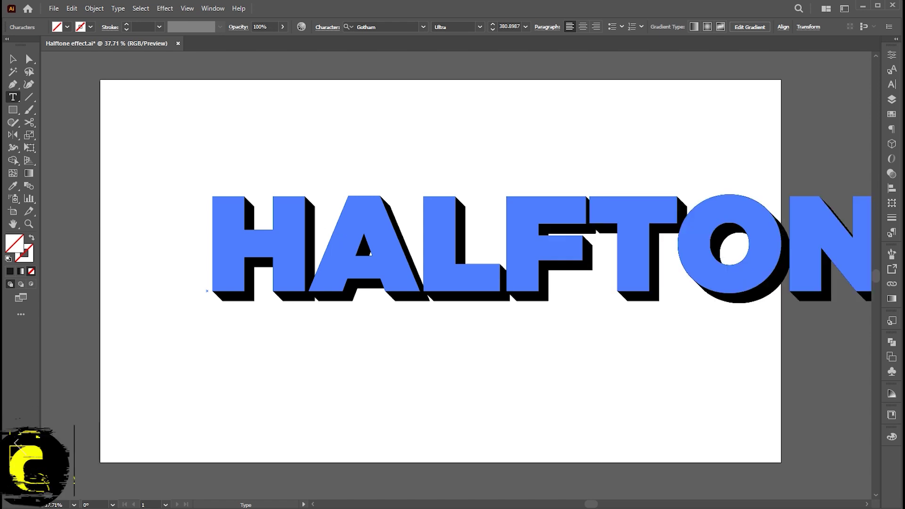
pyautogui.press('Escape')
pyautogui.moveTo(594, 190); pyautogui.dragTo(595, 202)
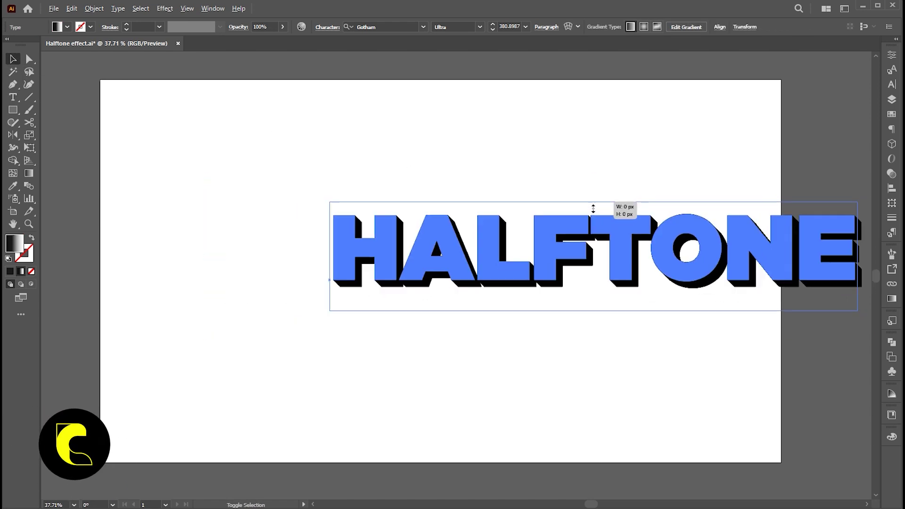
pyautogui.moveTo(545, 345); pyautogui.dragTo(481, 338)
pyautogui.click(481, 338)
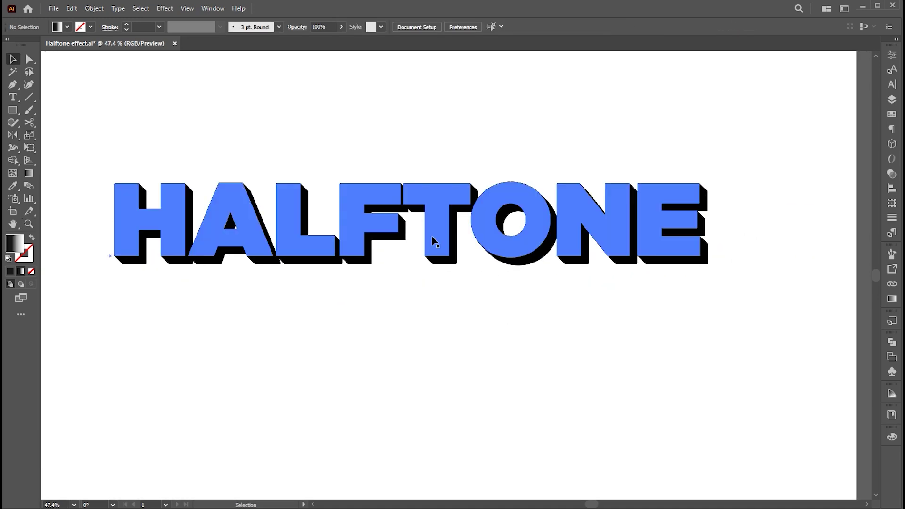
# Copy HALFTONE below itself, retype the copy as EFFECT, and centre it under HALFTONE
pyautogui.moveTo(432, 237); pyautogui.dragTo(432, 354)
pyautogui.press('t')
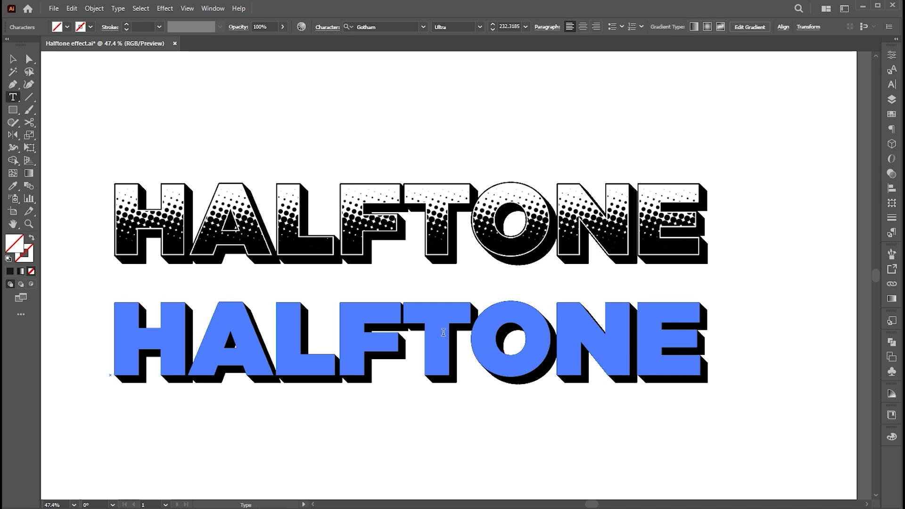
pyautogui.doubleClick(479, 335)
pyautogui.write('EFFECT')
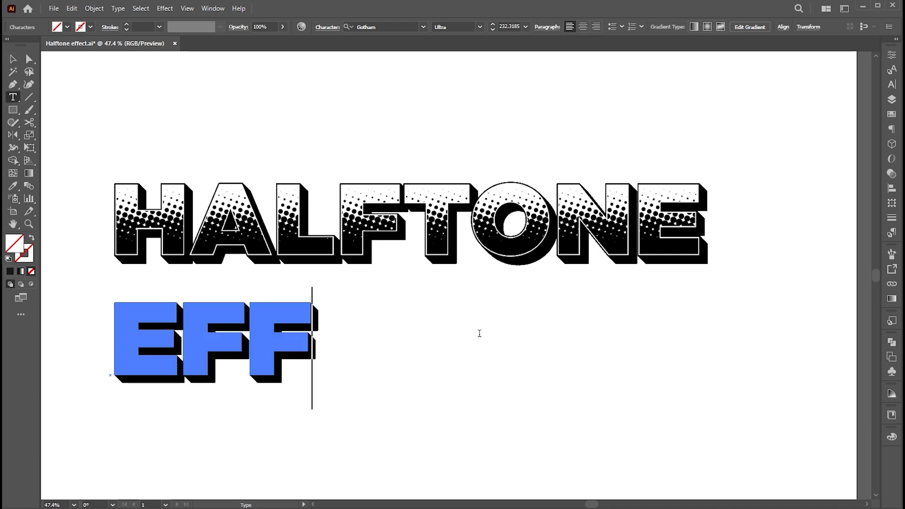
pyautogui.click(12, 59)
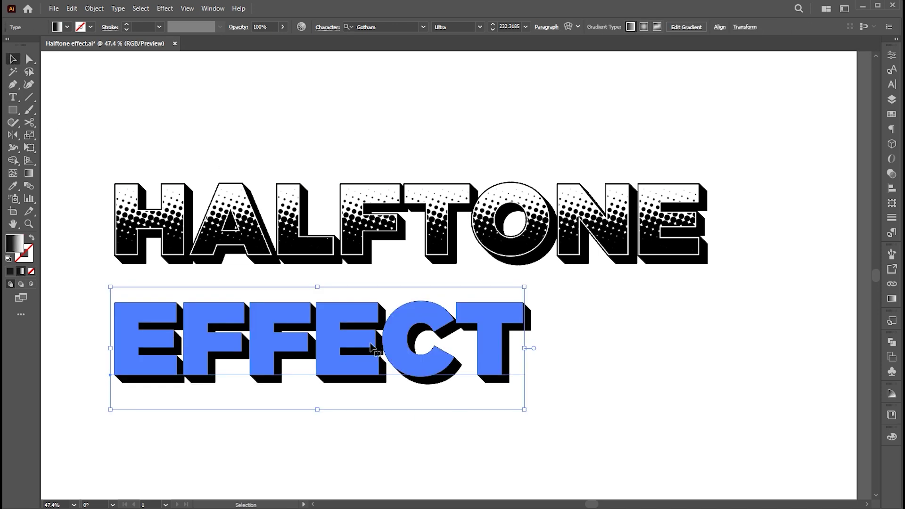
pyautogui.moveTo(410, 332); pyautogui.dragTo(500, 307)
pyautogui.click(565, 415)
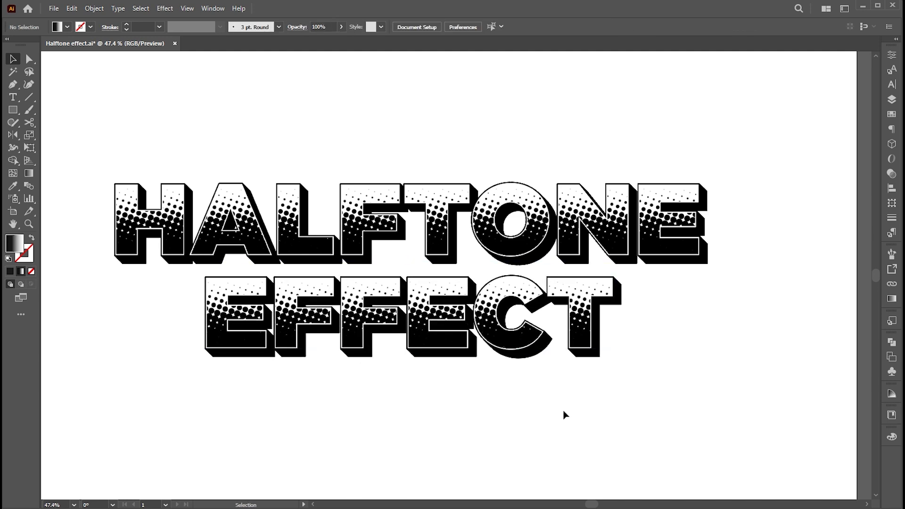
pyautogui.press('z')
pyautogui.moveTo(535, 400); pyautogui.dragTo(723, 271)
# Draw a large rectangle covering the lettering and fill it with red ff0000
pyautogui.press('m')
pyautogui.moveTo(750, 171)
pyautogui.mouseDown()
pyautogui.moveTo(222, 402)
pyautogui.moveTo(129, 432)
pyautogui.mouseUp()
pyautogui.doubleClick(21, 249)
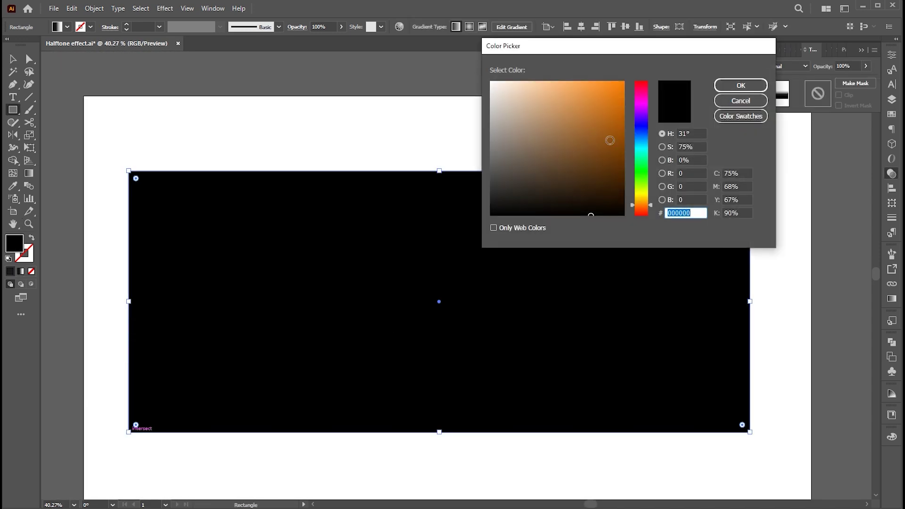
pyautogui.write('ff0000')
pyautogui.click(741, 86)
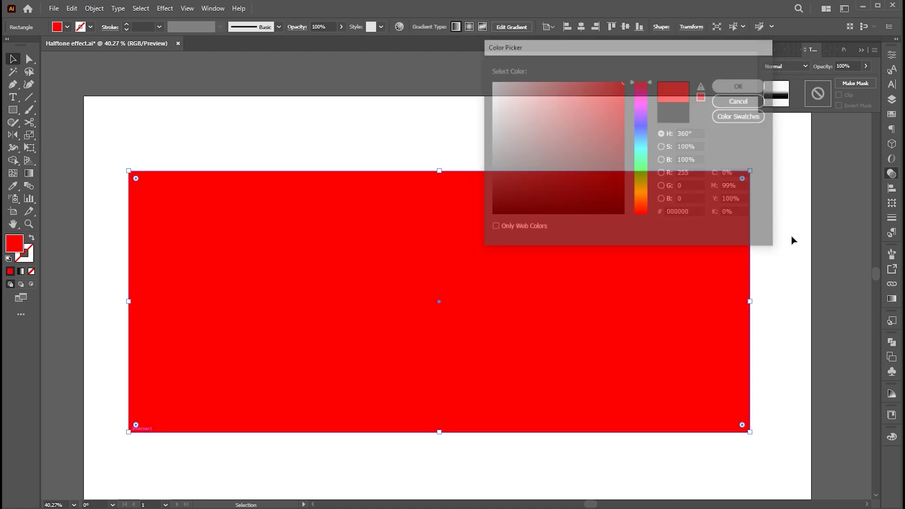
# Send the red rectangle behind the text and make the lettering its opacity mask
pyautogui.press('v')
pyautogui.hotkey('ctrl', 'a')
pyautogui.hotkey('ctrl', 'shift', '[')
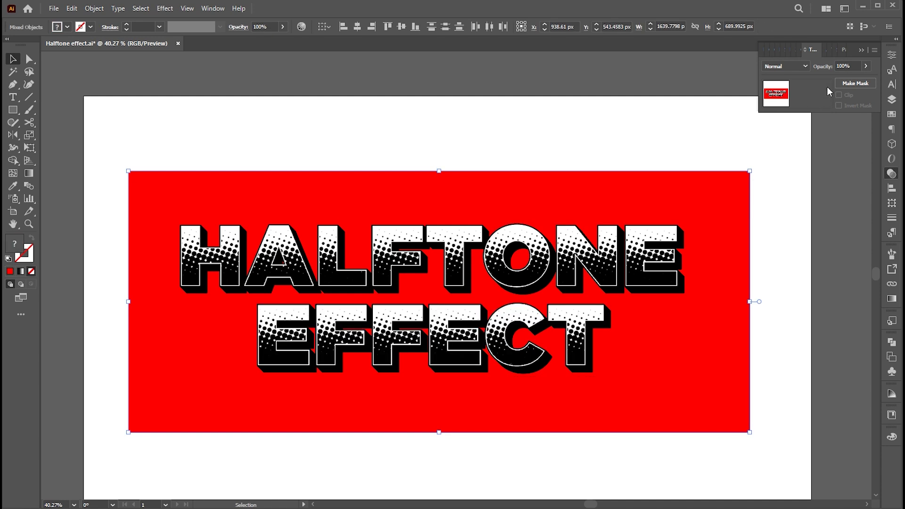
pyautogui.click(856, 83)
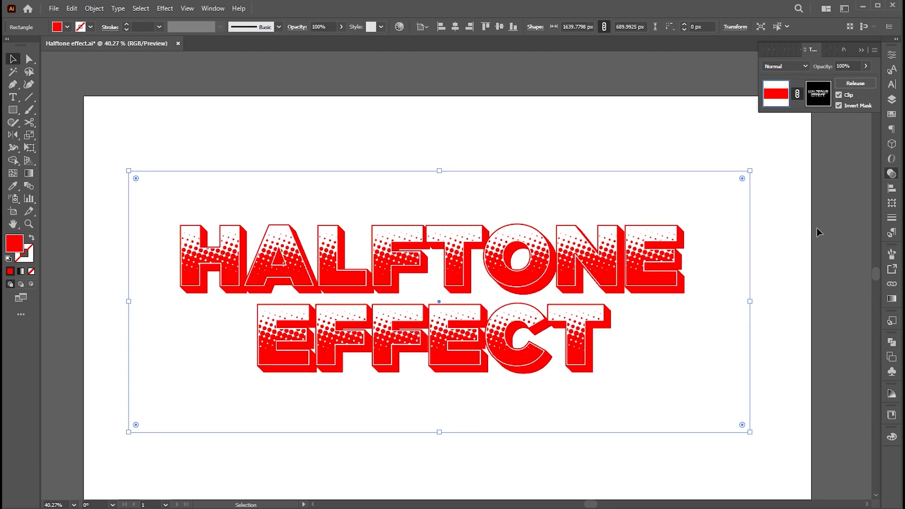
# Shift the rectangle's fill hue from red to blue so the halftone lettering shows blue
pyautogui.doubleClick(14, 244)
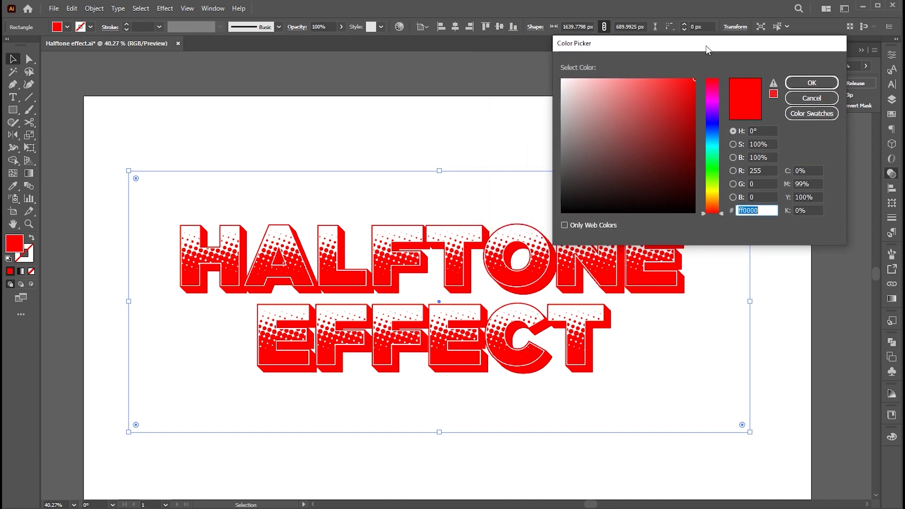
pyautogui.moveTo(743, 215); pyautogui.dragTo(756, 125)
pyautogui.click(832, 81)
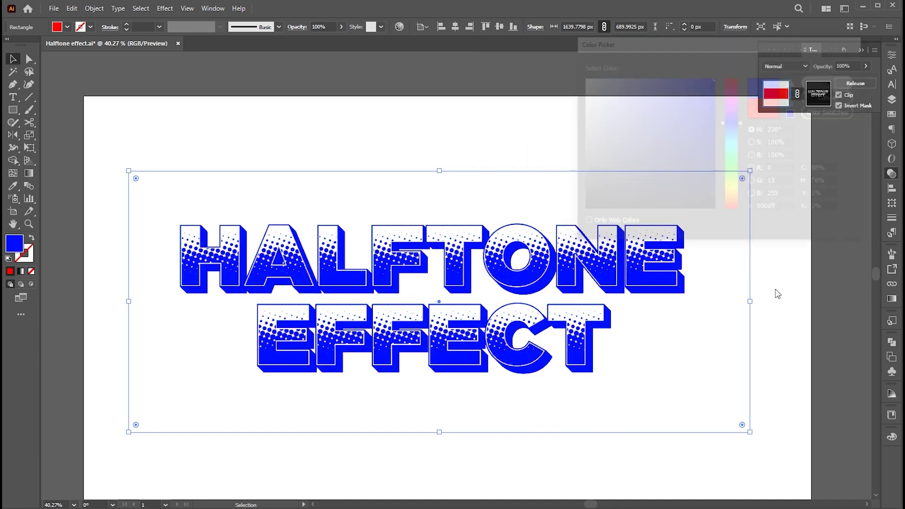
pyautogui.click(774, 293)
pyautogui.scroll(3, 542, 278)
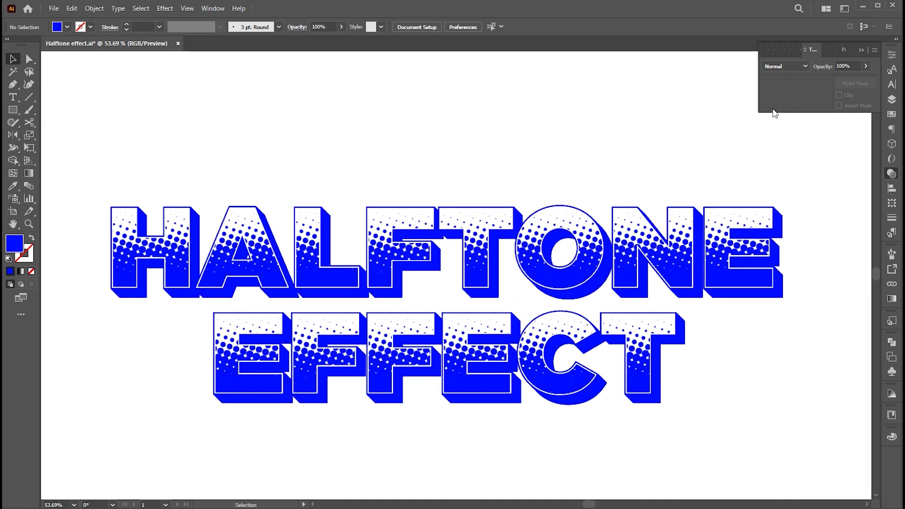
# Inside the mask, replace HALFTONE with 'i hope you' and EFFECT with 'like it'
pyautogui.hotkey('ctrl', 'a')
pyautogui.click(820, 94)
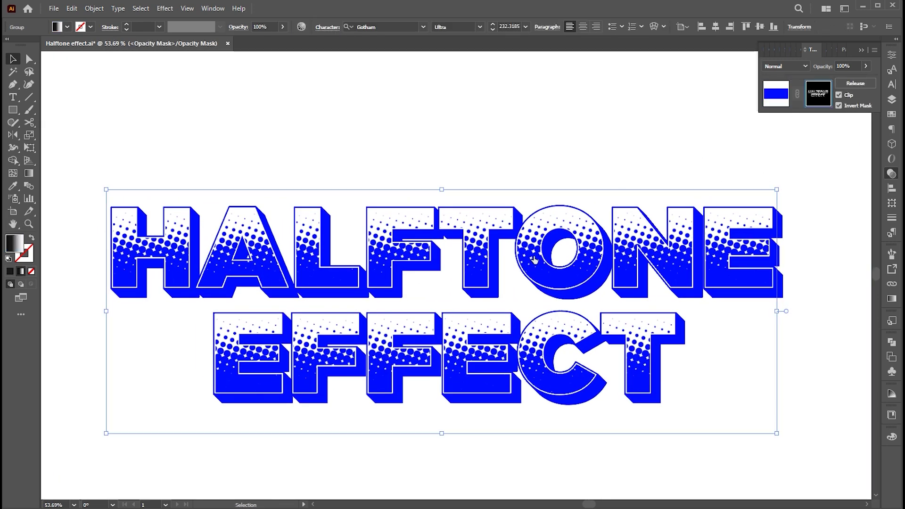
pyautogui.doubleClick(552, 259)
pyautogui.write('i')
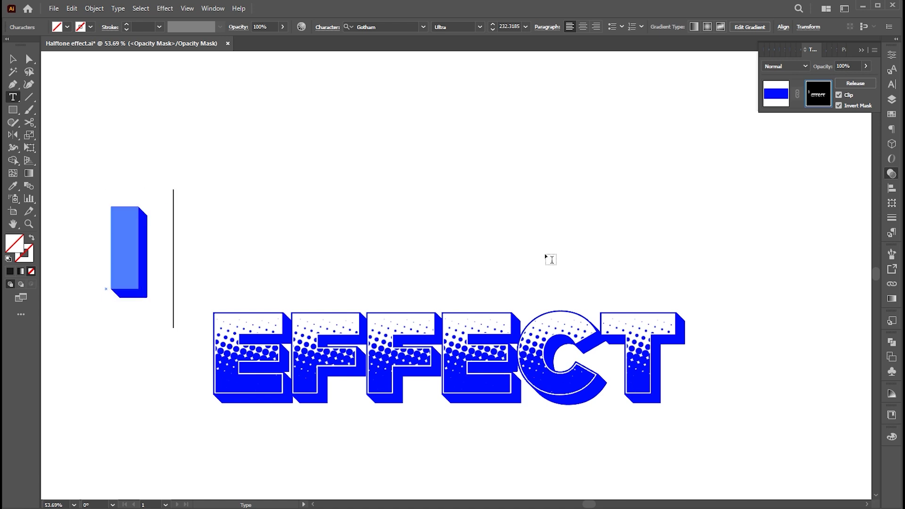
pyautogui.write(' hope you')
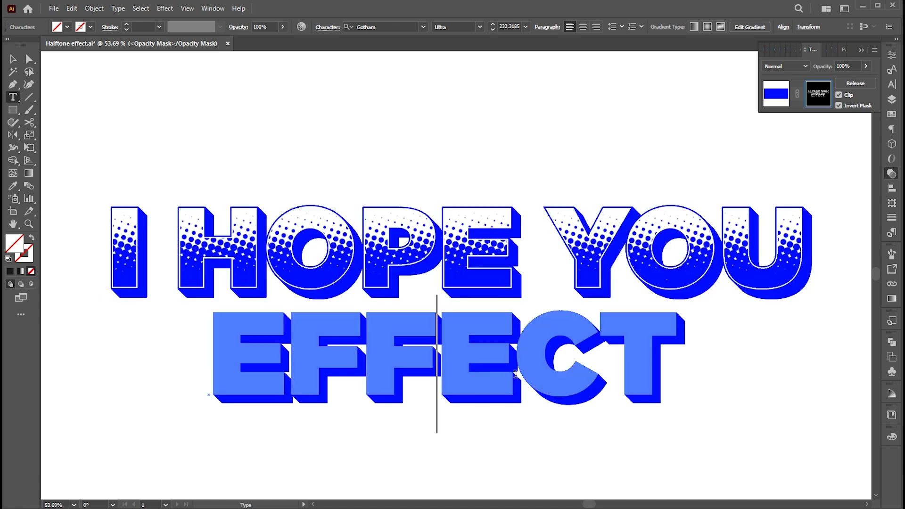
pyautogui.doubleClick(440, 359)
pyautogui.write('like it')
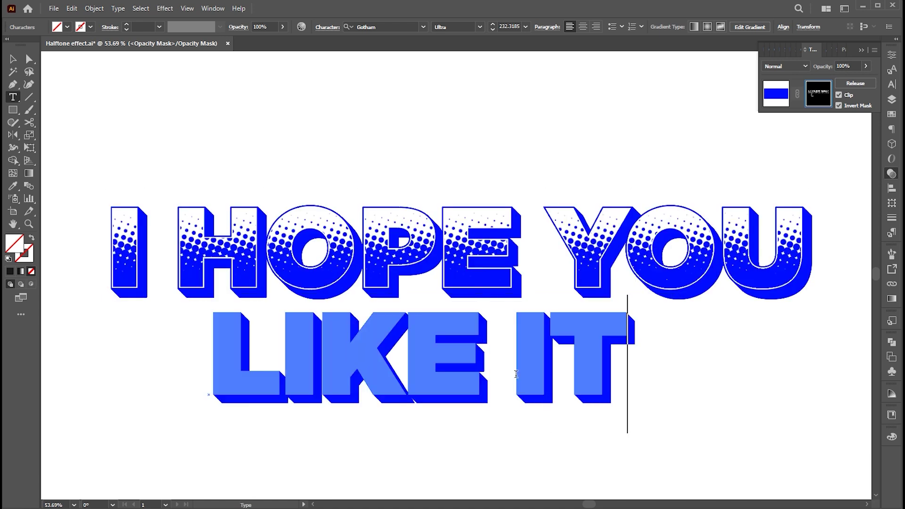
# Nudge the LIKE IT line slightly right to centre it under I HOPE YOU
pyautogui.click(16, 63)
pyautogui.moveTo(453, 406); pyautogui.dragTo(476, 406)
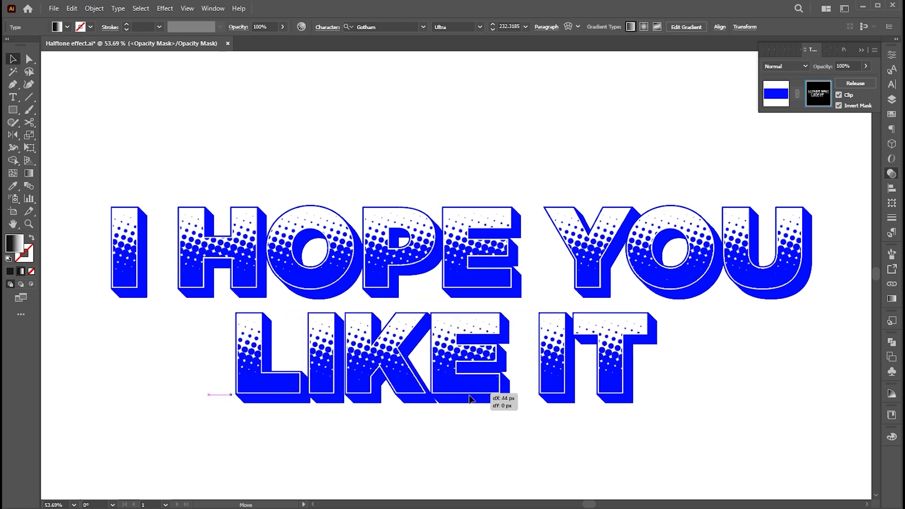
pyautogui.click(522, 167)
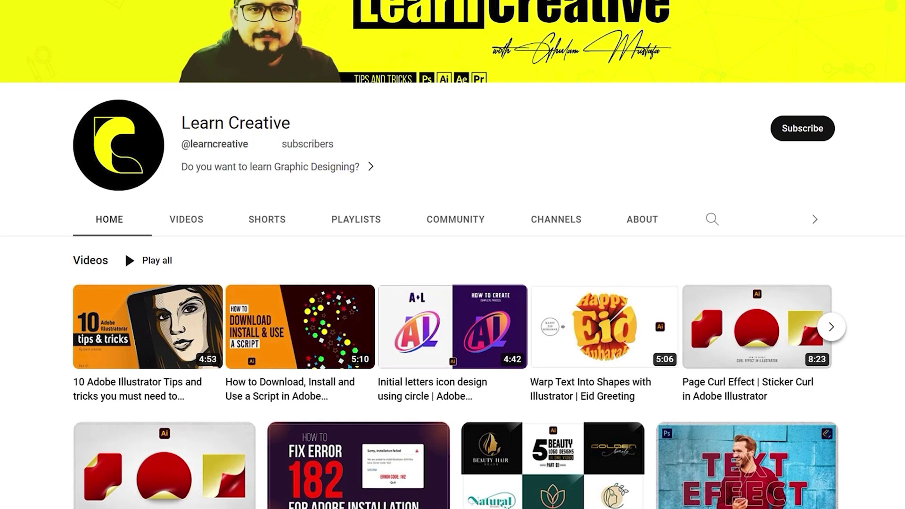